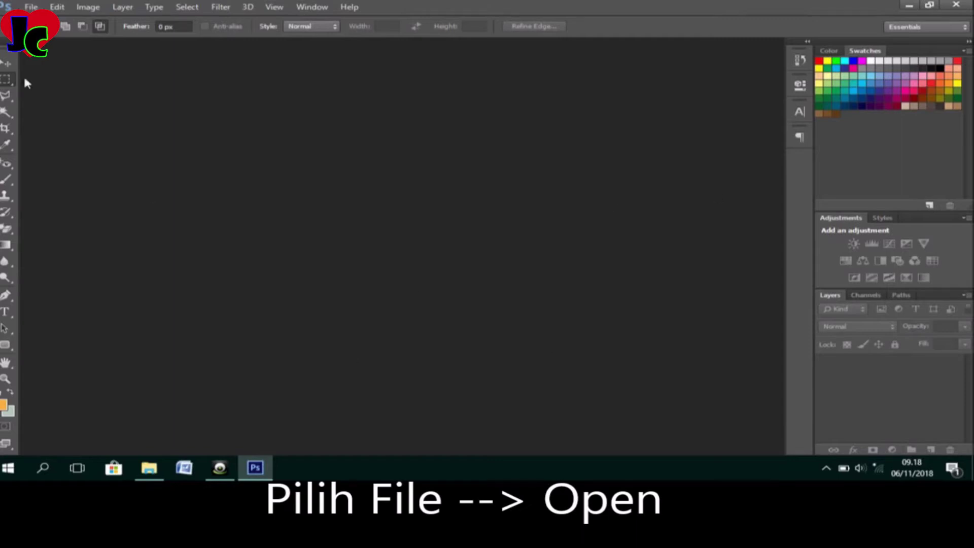
# Open the photo DSCN9946 from the foto folder on the D: drive.
pyautogui.click(7, 64)
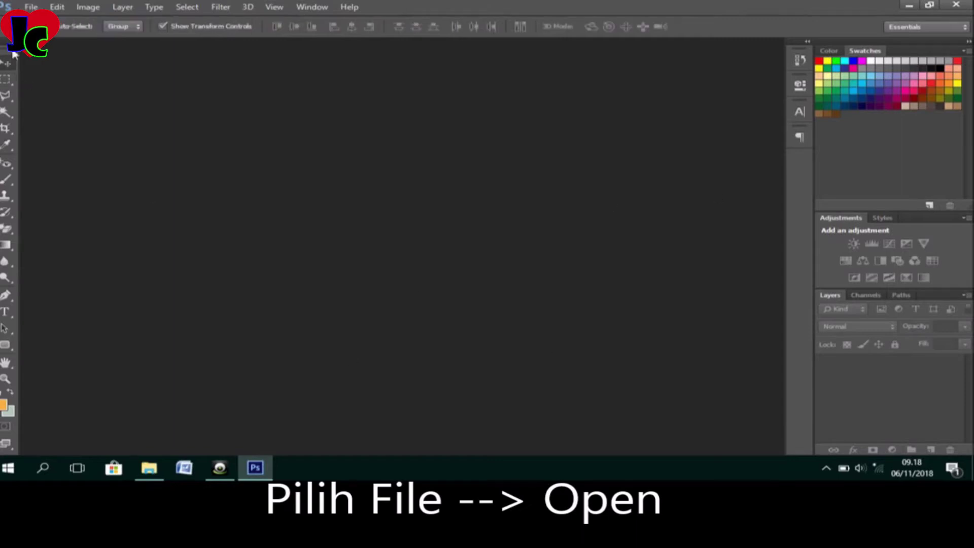
pyautogui.click(33, 6)
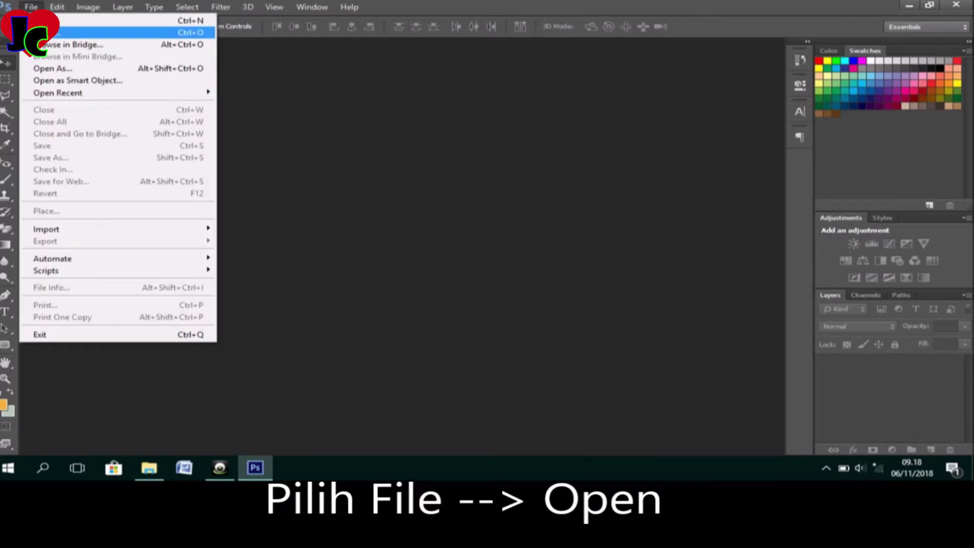
pyautogui.click(43, 32)
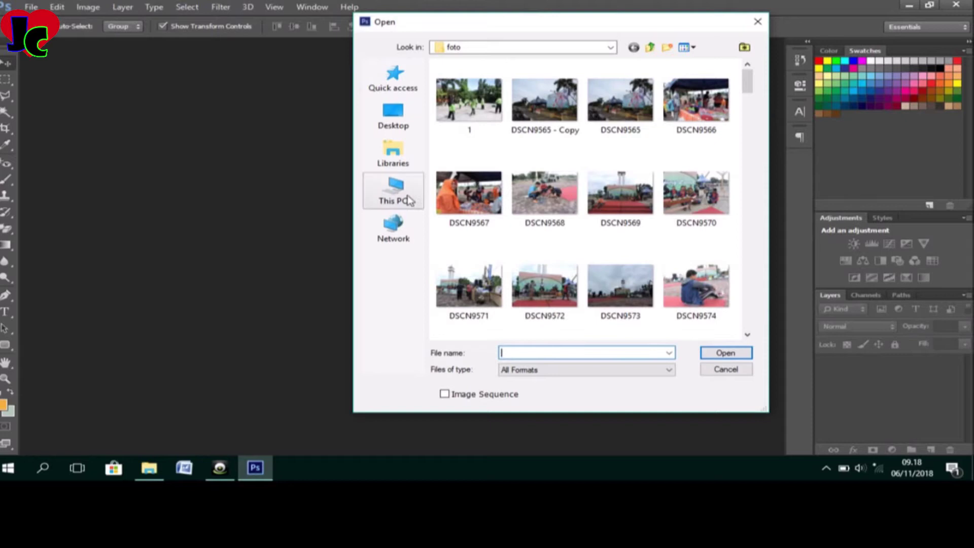
pyautogui.click(409, 201)
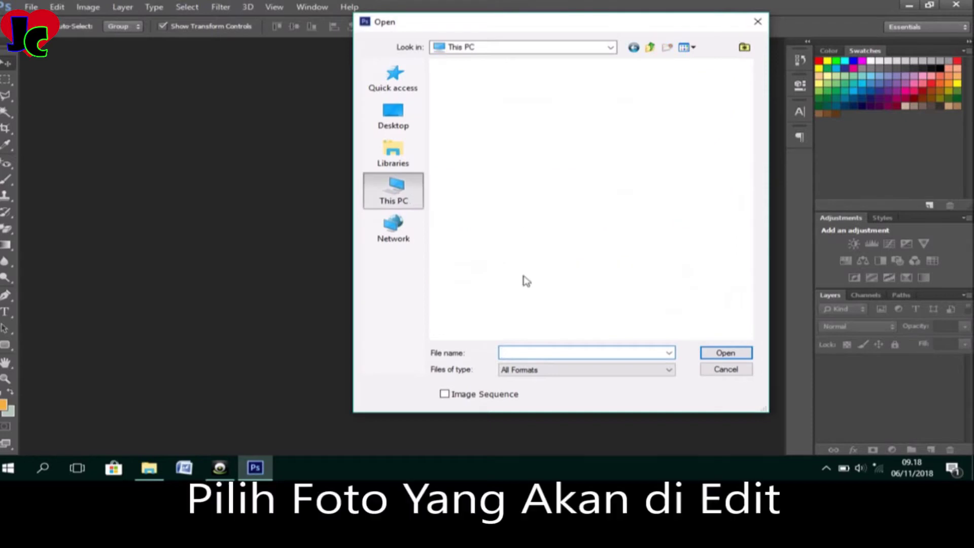
pyautogui.click(531, 328)
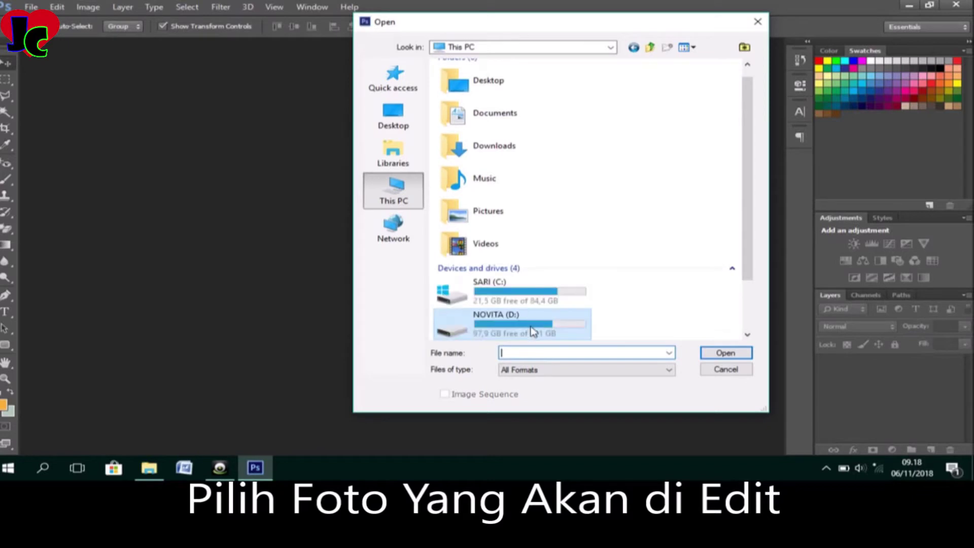
pyautogui.doubleClick(532, 331)
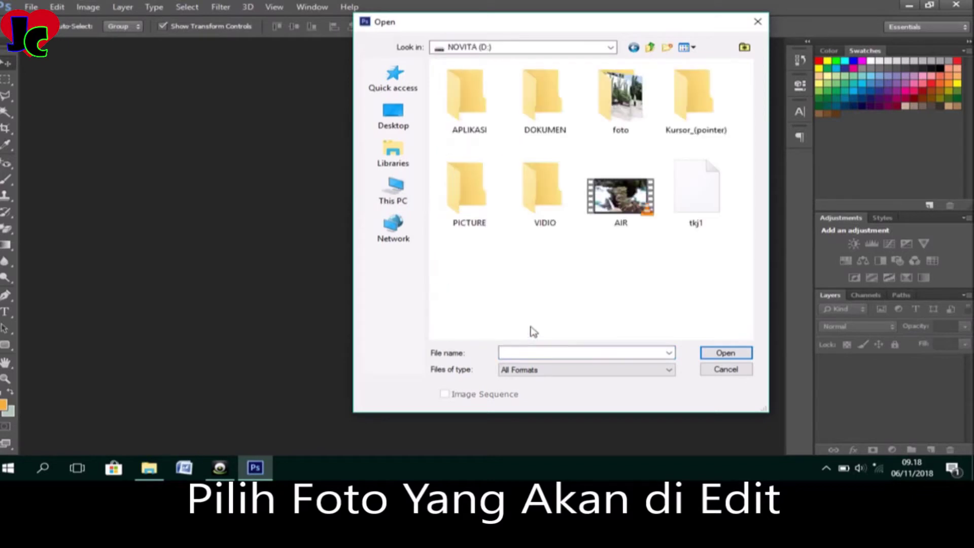
pyautogui.doubleClick(598, 117)
pyautogui.moveTo(747, 84); pyautogui.dragTo(753, 277)
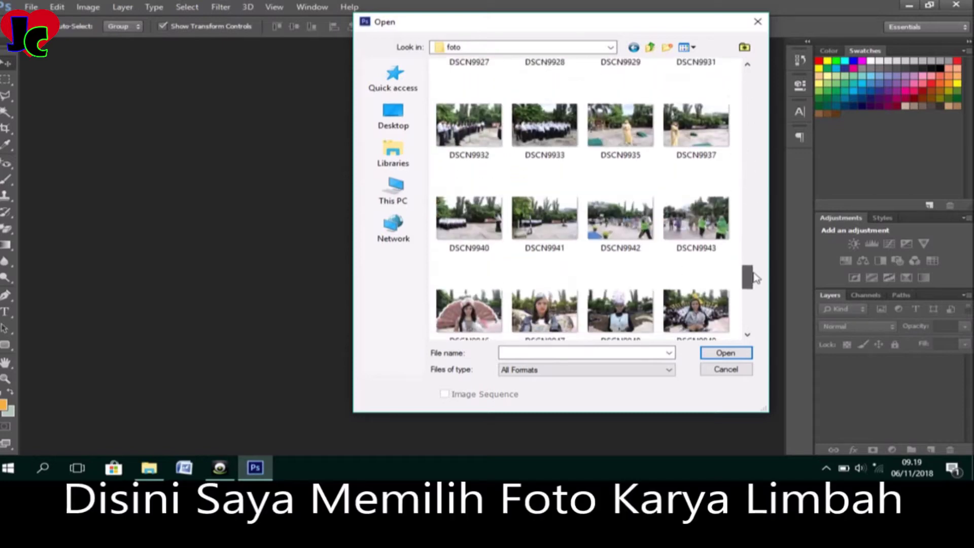
pyautogui.doubleClick(485, 312)
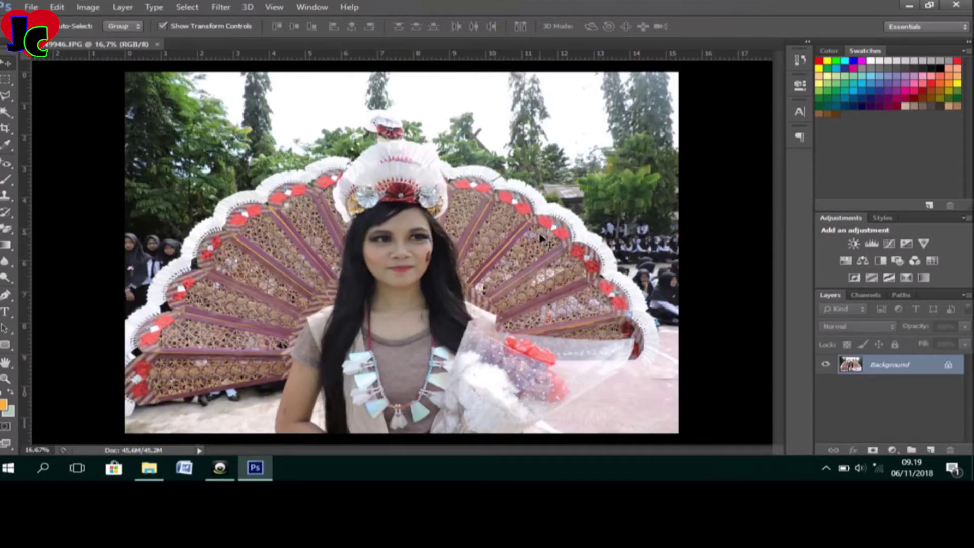
# Duplicate the Background layer and apply Surface Blur to the copy with a 20-pixel radius and a 12-level threshold.
pyautogui.moveTo(886, 367); pyautogui.dragTo(931, 450)
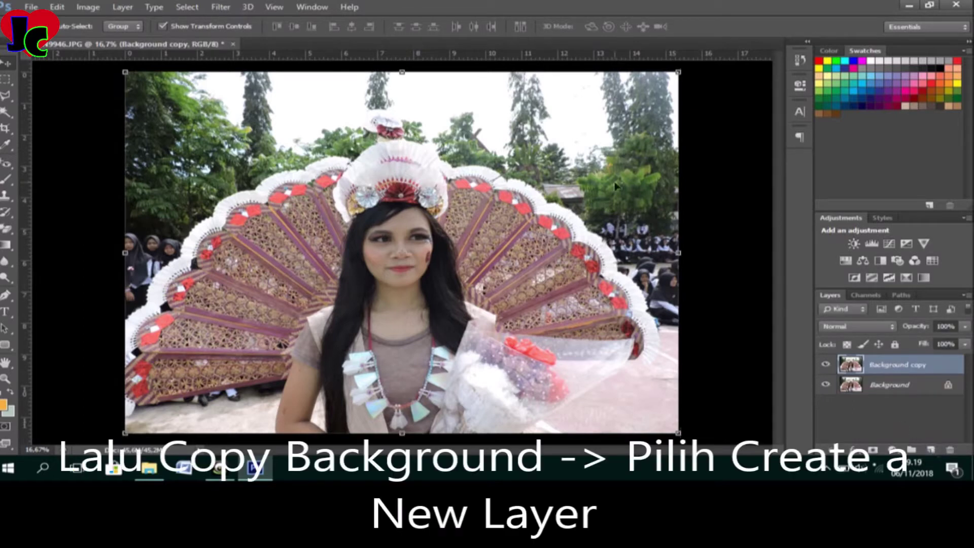
pyautogui.click(221, 8)
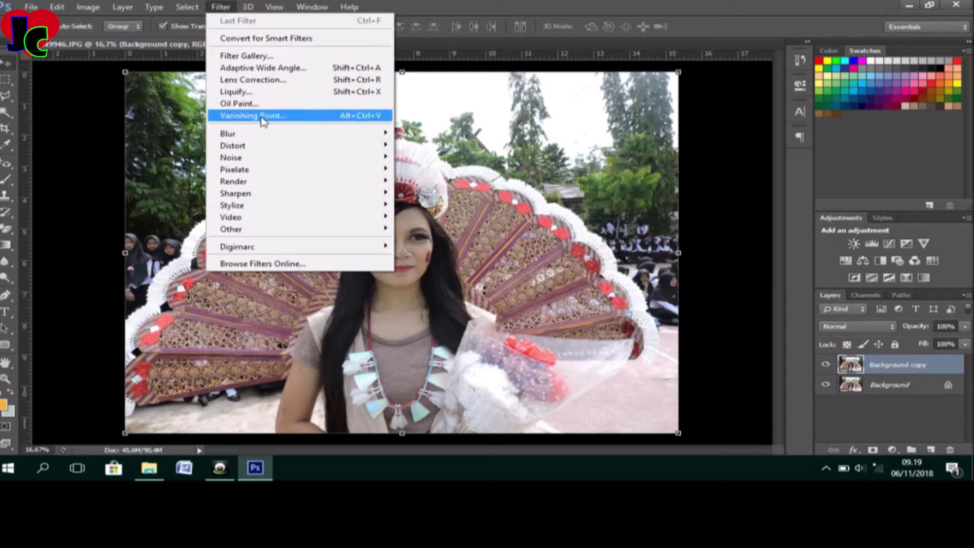
pyautogui.moveTo(267, 136)
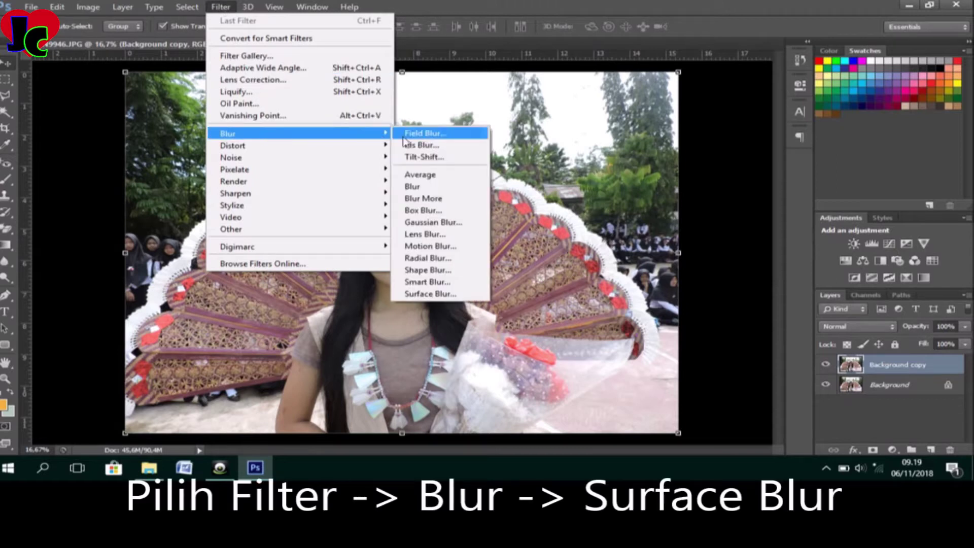
pyautogui.click(428, 295)
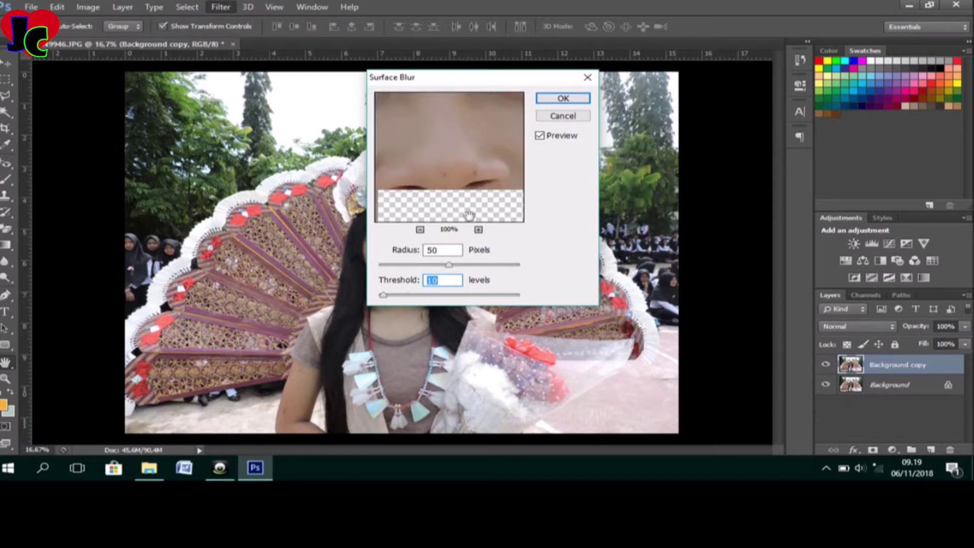
pyautogui.click(421, 231)
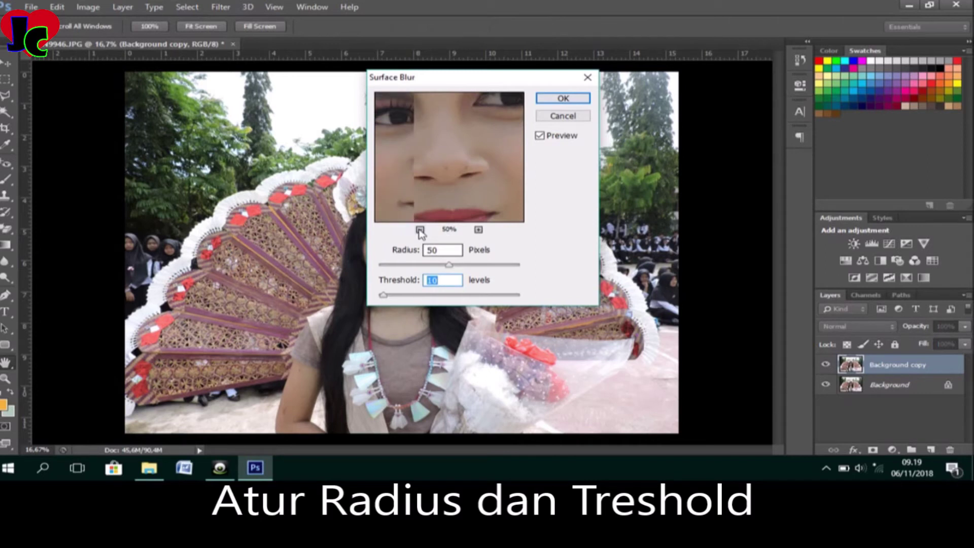
pyautogui.moveTo(449, 266); pyautogui.dragTo(386, 302)
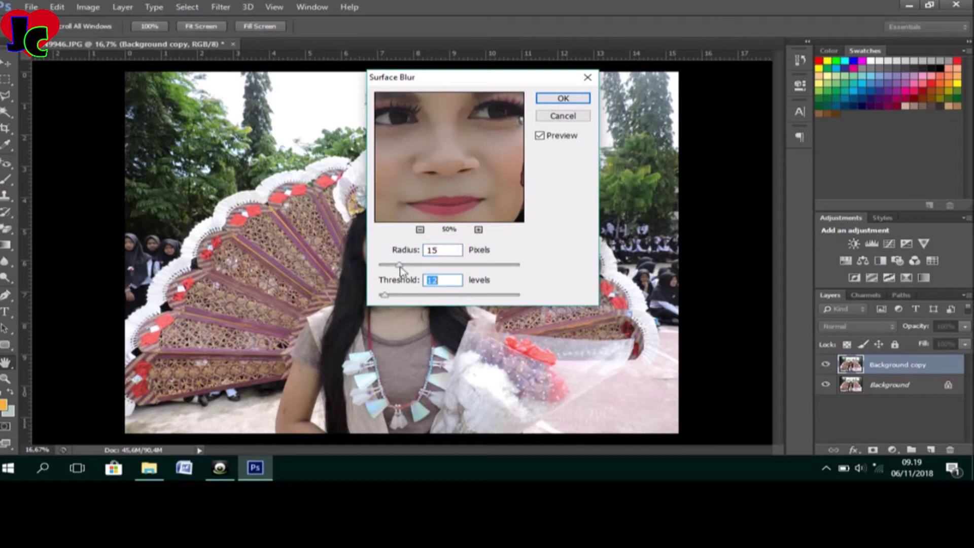
pyautogui.moveTo(400, 266)
pyautogui.mouseDown()
pyautogui.moveTo(418, 269)
pyautogui.moveTo(406, 265)
pyautogui.mouseUp()
pyautogui.click(478, 231)
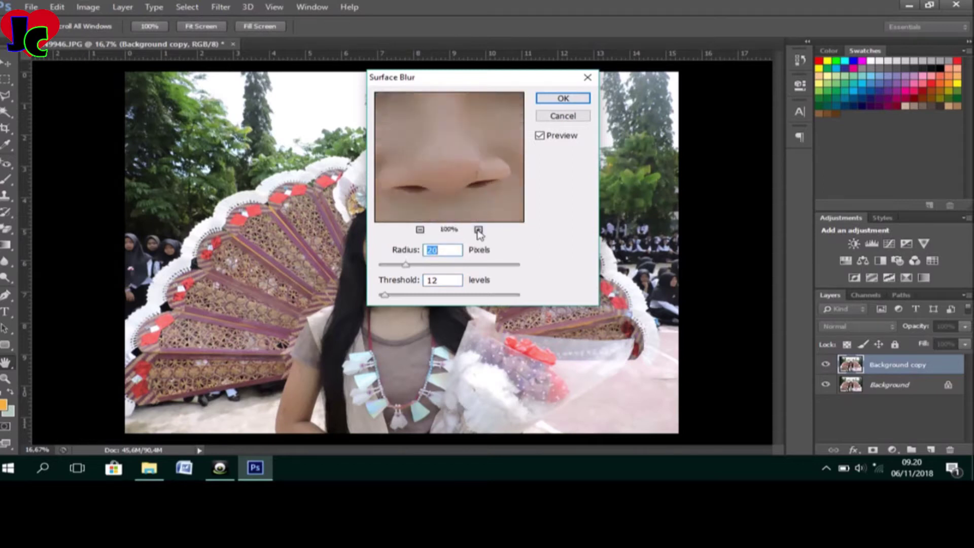
pyautogui.click(420, 230)
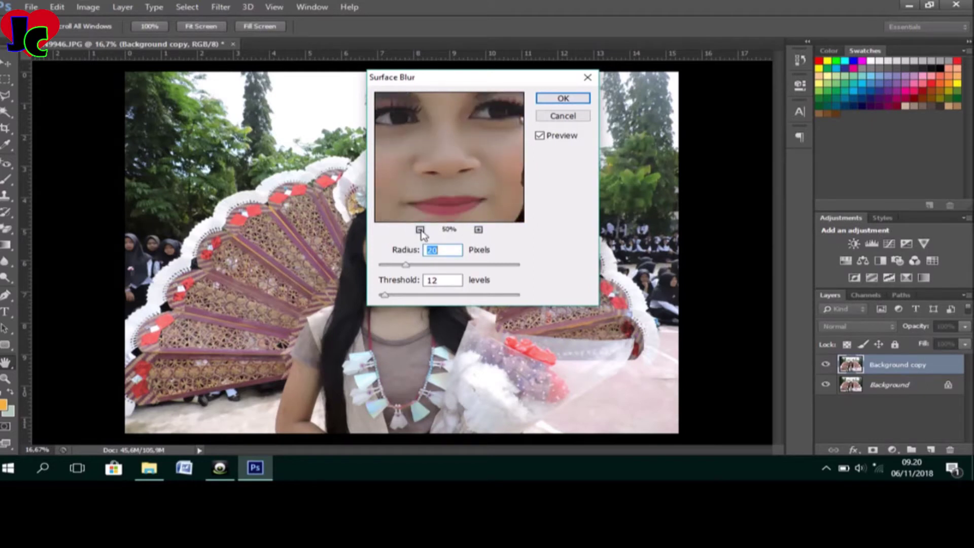
pyautogui.click(561, 99)
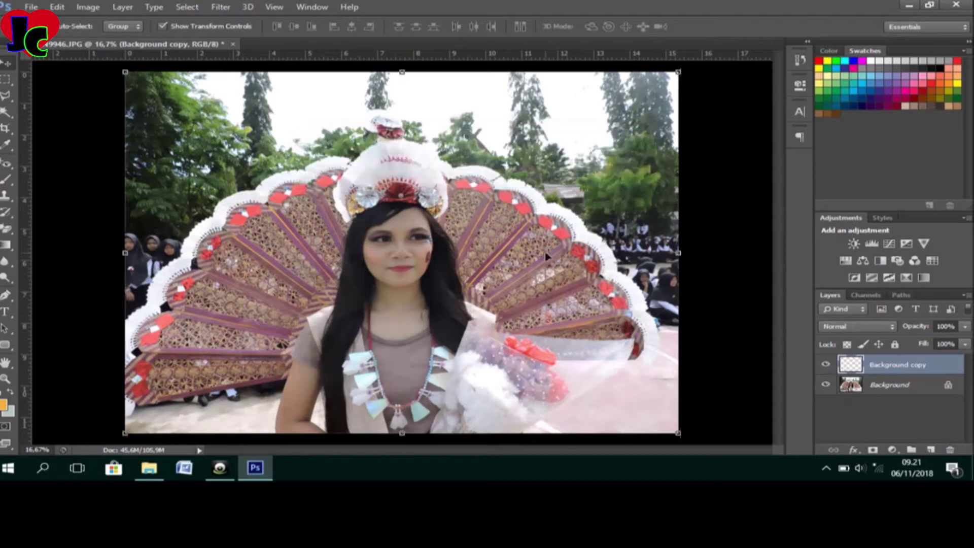
# Smooth the facial skin on the Background copy layer using the Blur tool with a smaller brush at 50% strength.
pyautogui.click(720, 342)
pyautogui.hotkey('ctrl', '+')
pyautogui.hotkey('ctrl', '+')
pyautogui.hotkey('ctrl', '+')
pyautogui.hotkey('ctrl', '+')
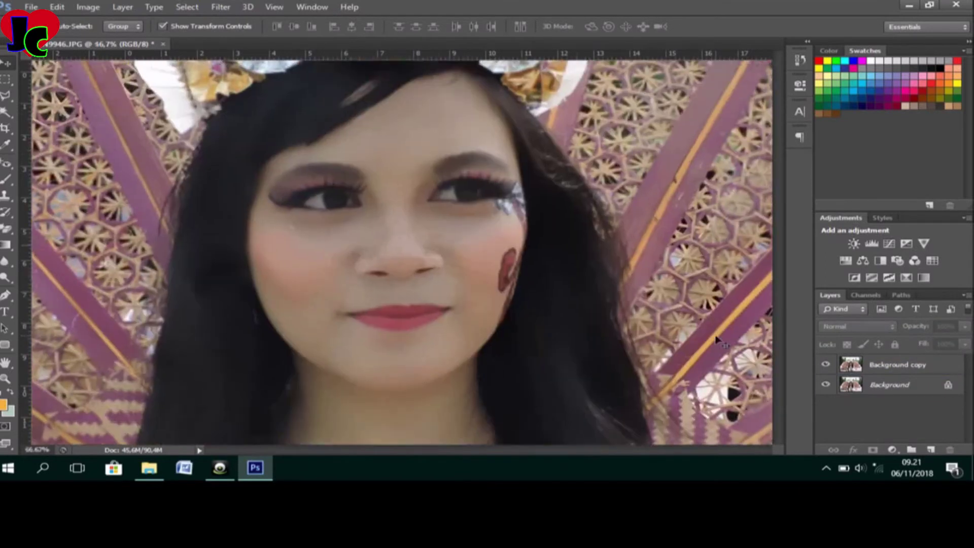
pyautogui.hotkey('ctrl', '+')
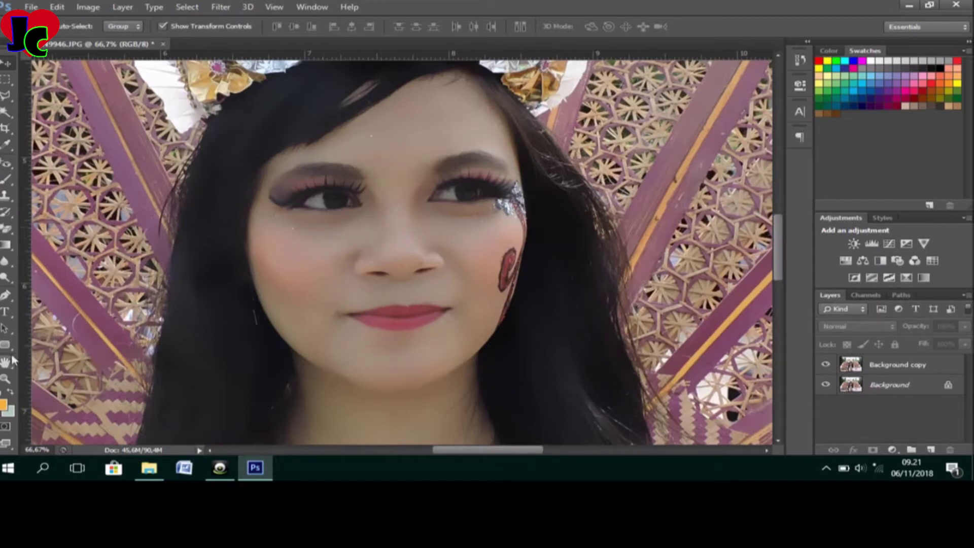
pyautogui.click(6, 262)
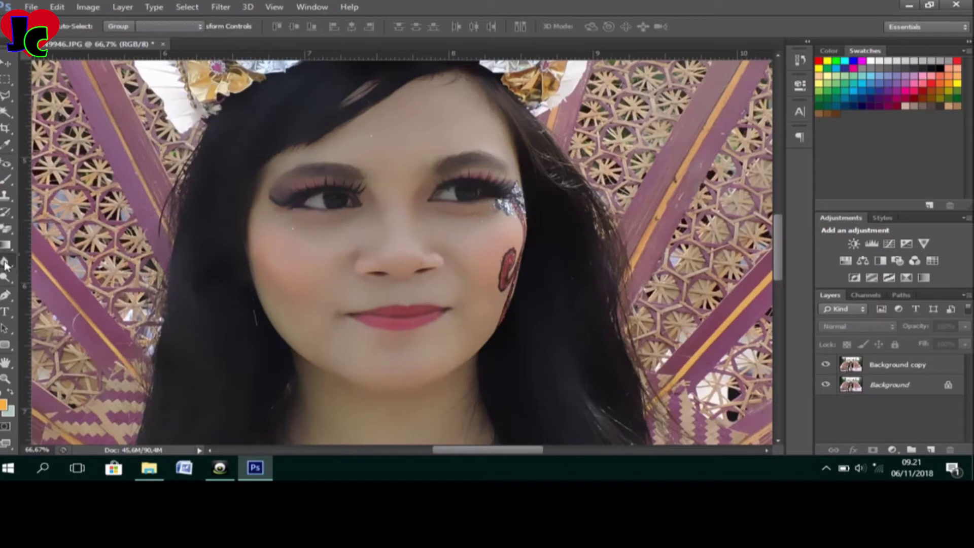
pyautogui.click(898, 367)
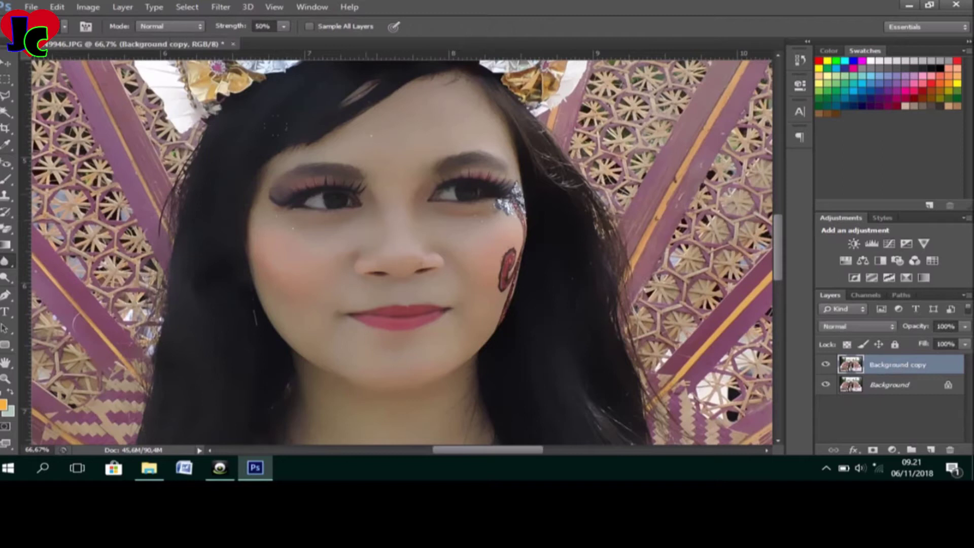
pyautogui.click(64, 25)
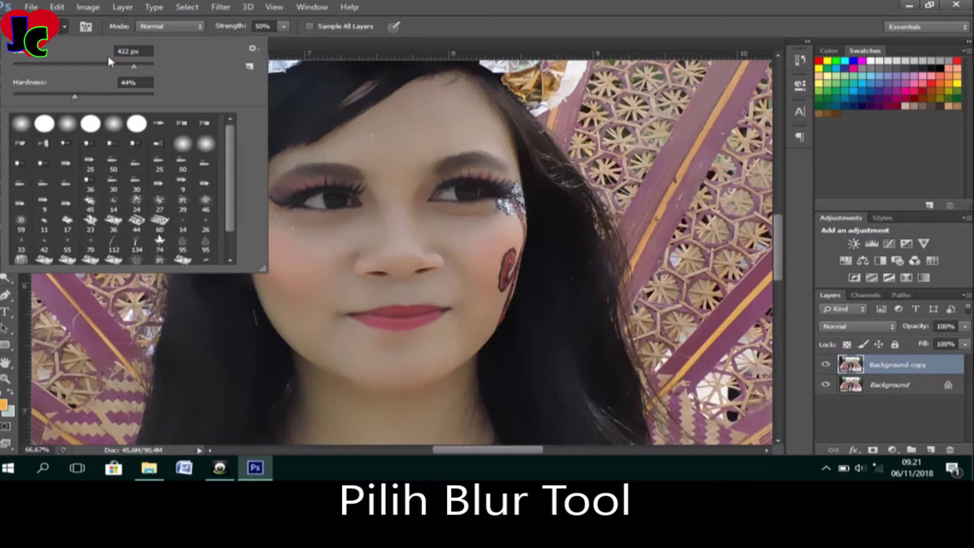
pyautogui.moveTo(134, 68); pyautogui.dragTo(90, 74)
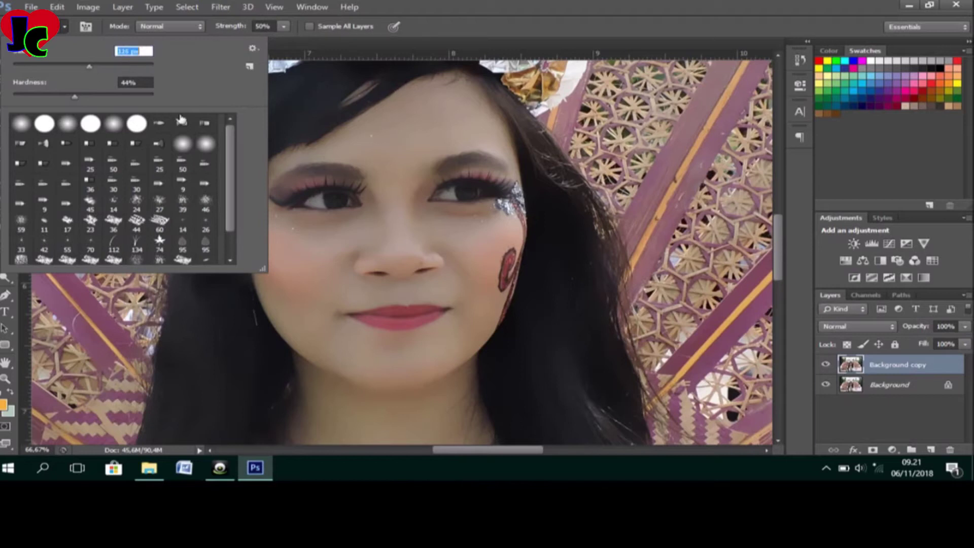
pyautogui.moveTo(90, 68); pyautogui.dragTo(75, 67)
pyautogui.click(385, 137)
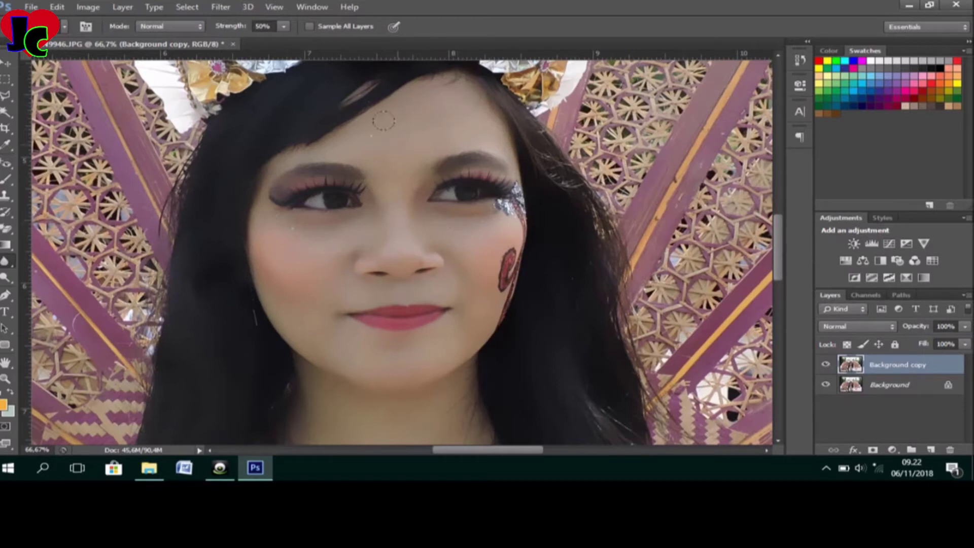
# Check the smoothed face up close and add a layer mask to the Background copy layer.
pyautogui.click(4, 64)
pyautogui.hotkey('ctrl', '+')
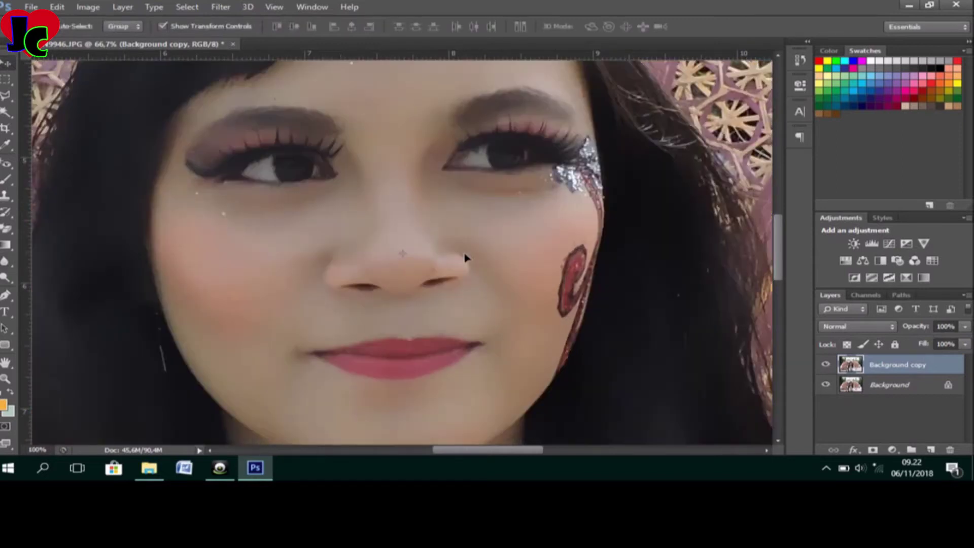
pyautogui.hotkey('ctrl', '+')
pyautogui.hotkey('ctrl', '-')
pyautogui.hotkey('ctrl', '-')
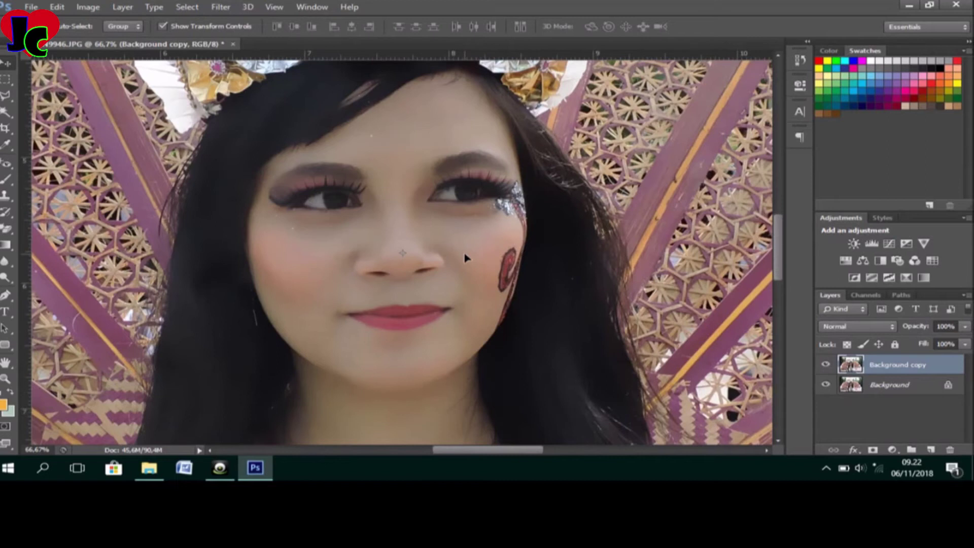
pyautogui.hotkey('ctrl', '-')
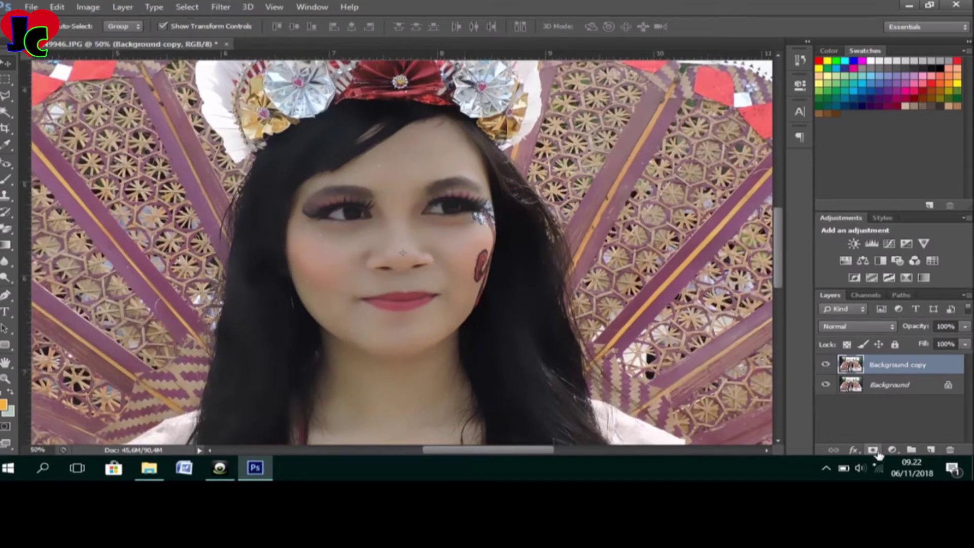
pyautogui.click(876, 450)
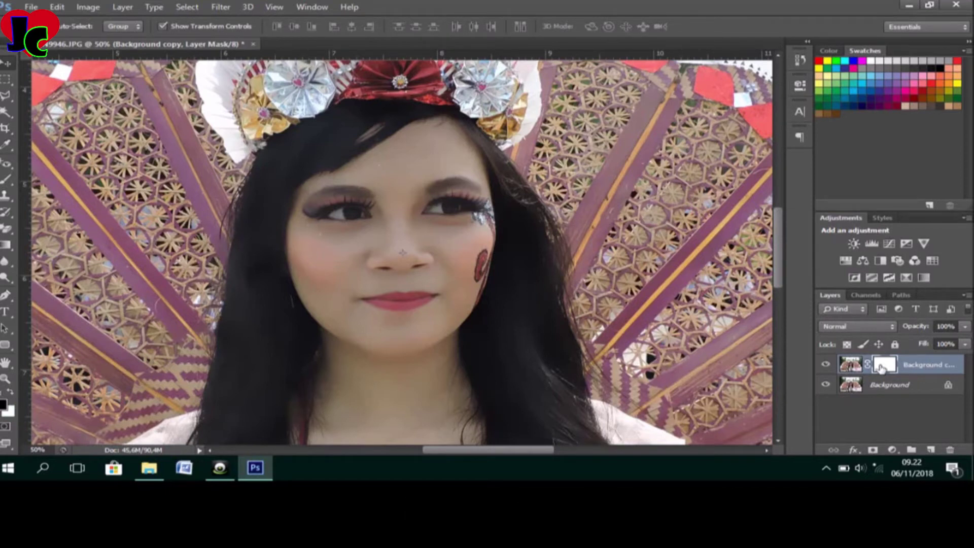
# Target the Background copy's image instead of its mask and soften the marks on the woman's bare arm with the Blur tool.
pyautogui.click(850, 365)
pyautogui.moveTo(782, 259); pyautogui.dragTo(803, 335)
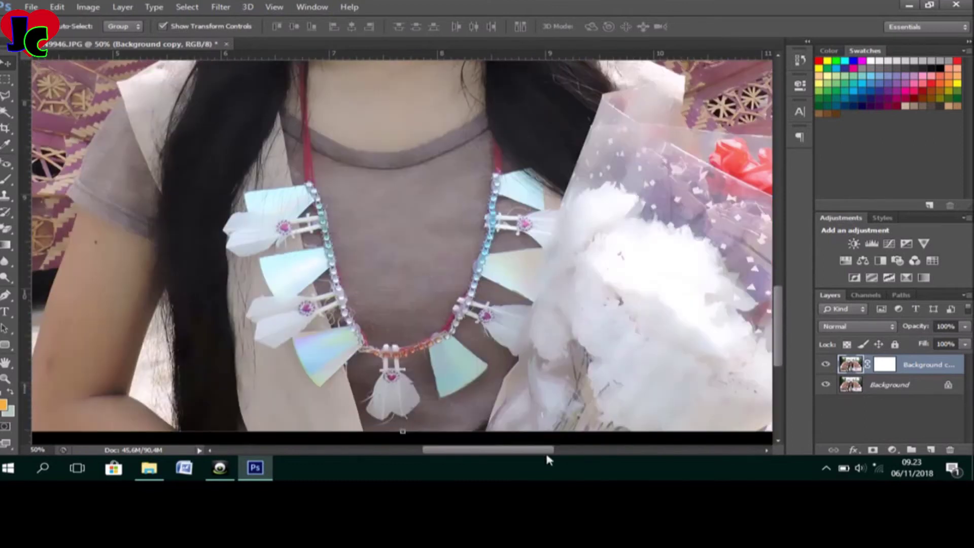
pyautogui.moveTo(539, 452); pyautogui.dragTo(474, 451)
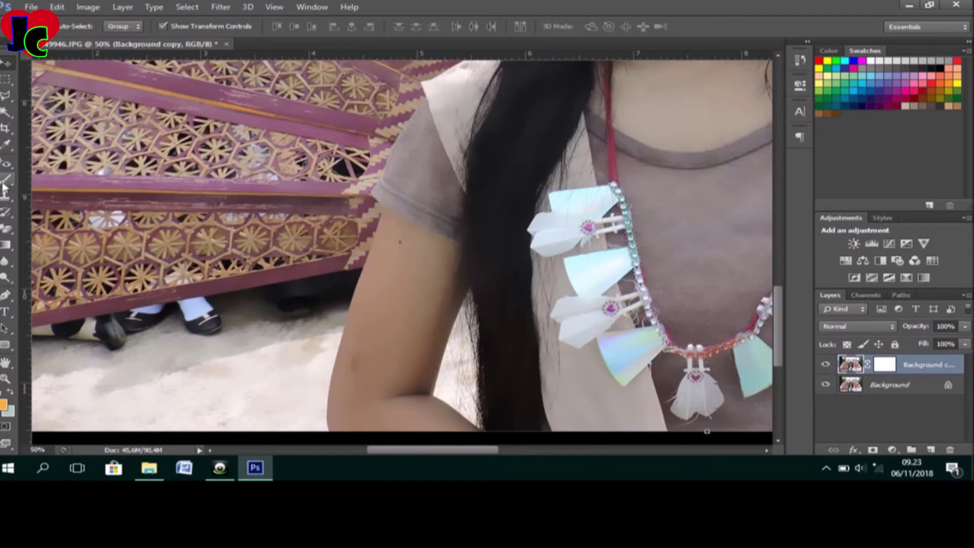
pyautogui.click(7, 179)
pyautogui.click(5, 261)
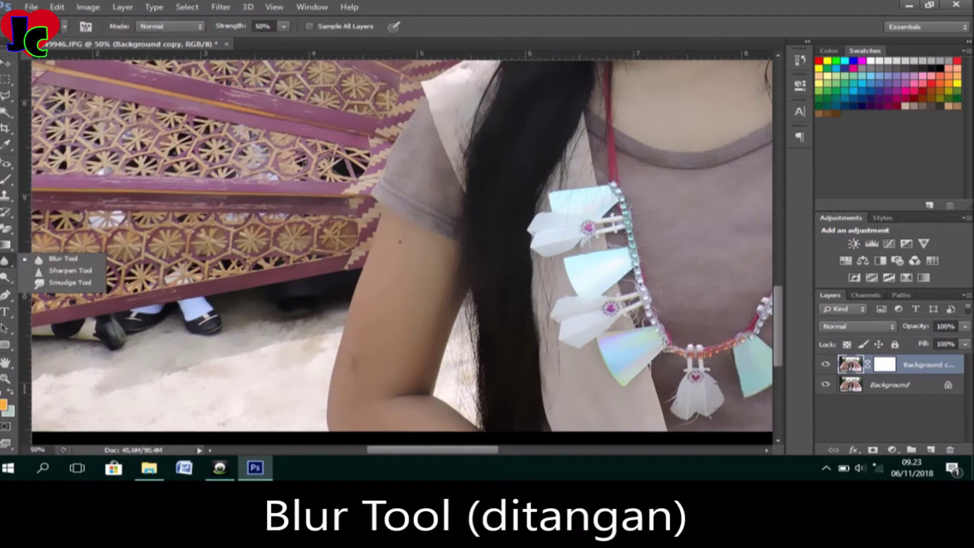
pyautogui.click(387, 235)
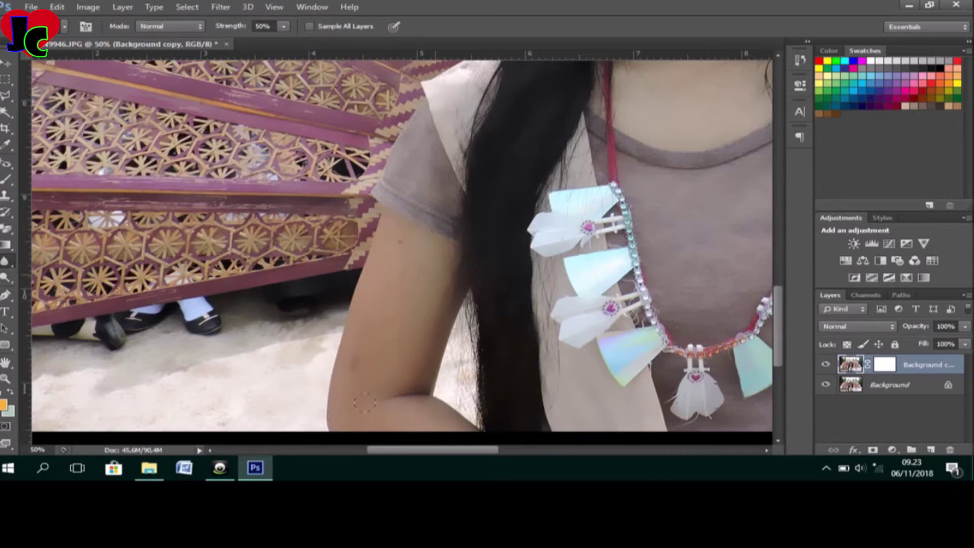
pyautogui.hotkey('ctrl', '+')
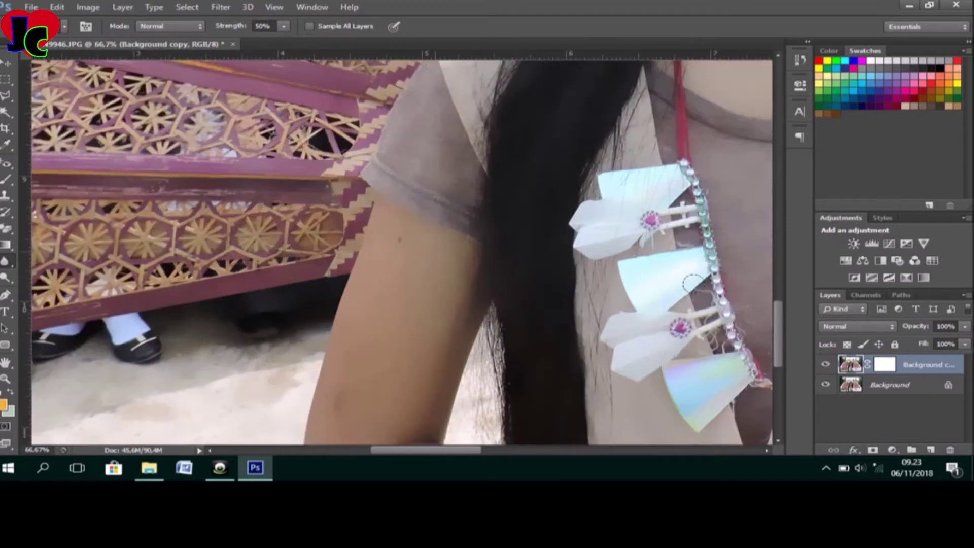
pyautogui.moveTo(777, 349); pyautogui.dragTo(779, 365)
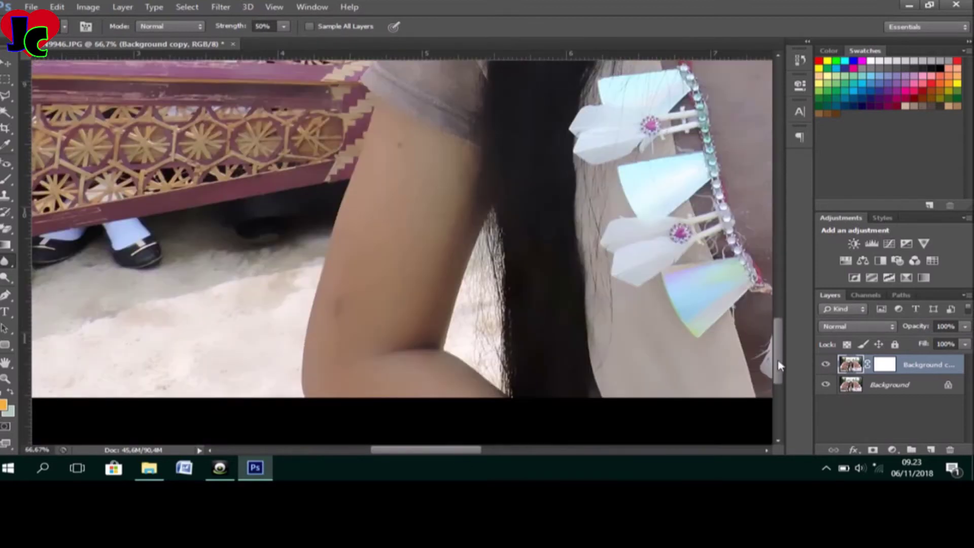
pyautogui.moveTo(337, 307); pyautogui.dragTo(339, 311)
pyautogui.hotkey('ctrl', '-')
pyautogui.hotkey('ctrl', '-')
pyautogui.hotkey('ctrl', '-')
pyautogui.hotkey('ctrl', '-')
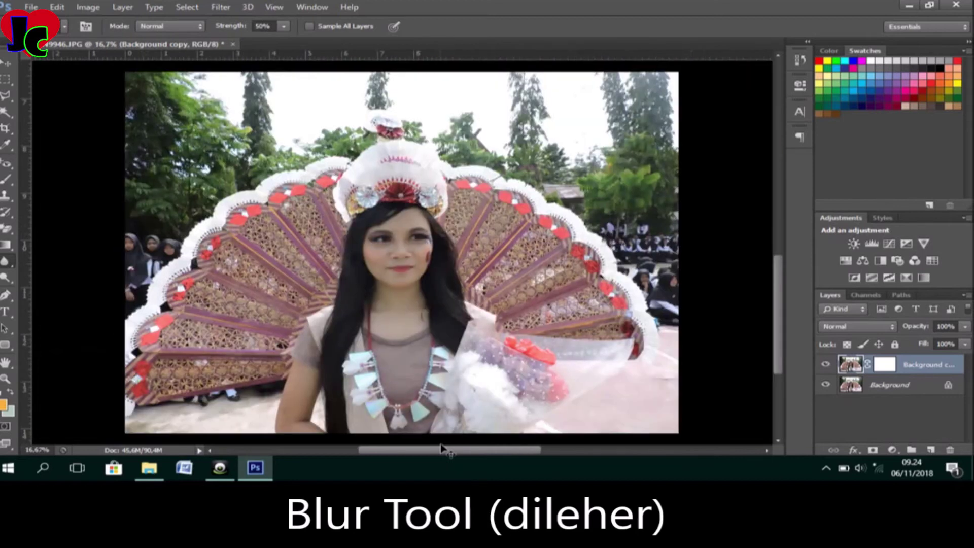
# Inspect the smoothed skin on the woman's face, neck and chest up close, and check the whole photo again.
pyautogui.hotkey('ctrl', '+')
pyautogui.hotkey('ctrl', '+')
pyautogui.hotkey('ctrl', '+')
pyautogui.hotkey('ctrl', '+')
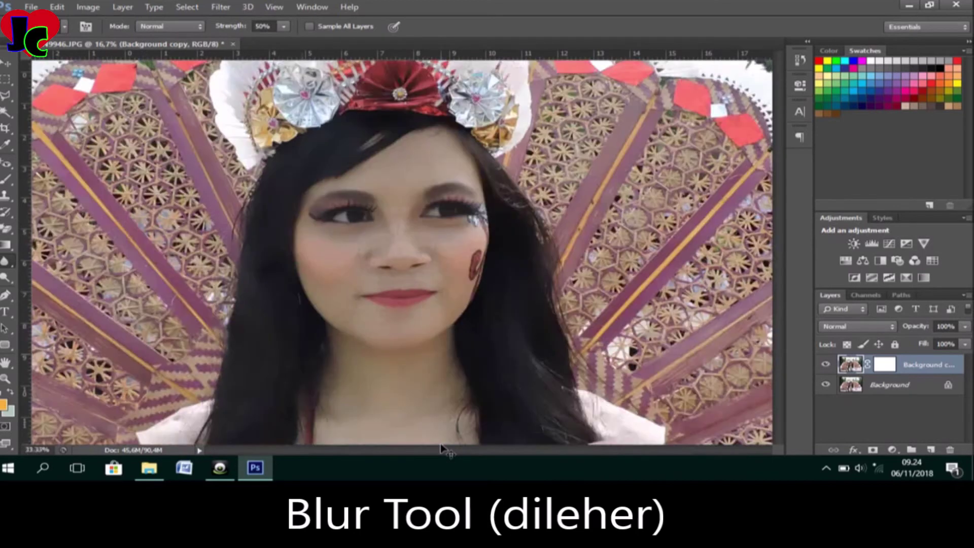
pyautogui.moveTo(780, 233); pyautogui.dragTo(800, 275)
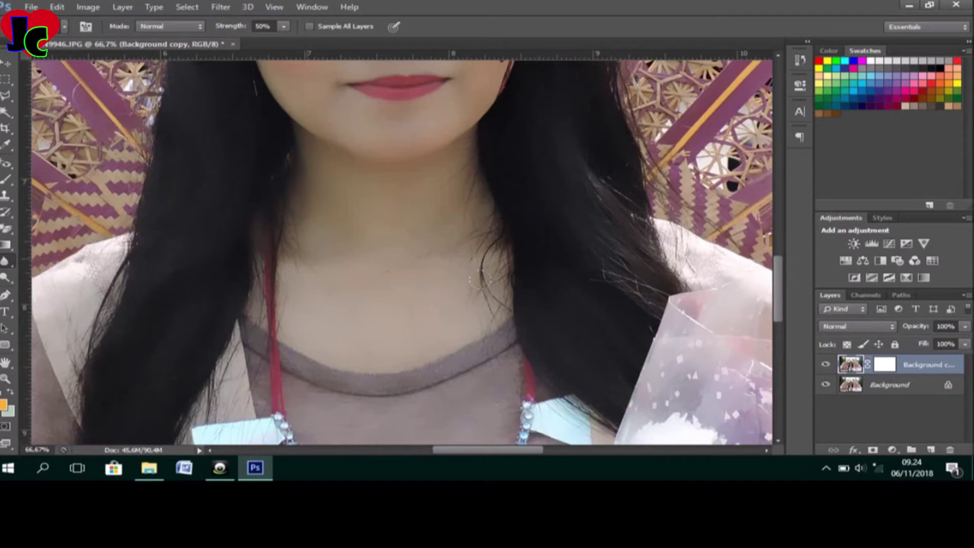
pyautogui.scroll(-2, 400, 282)
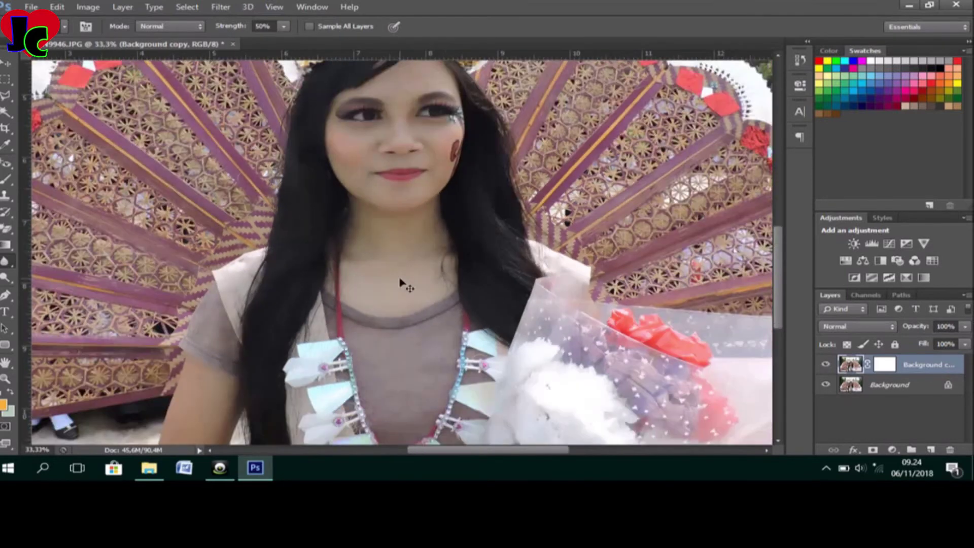
pyautogui.scroll(-1, 400, 282)
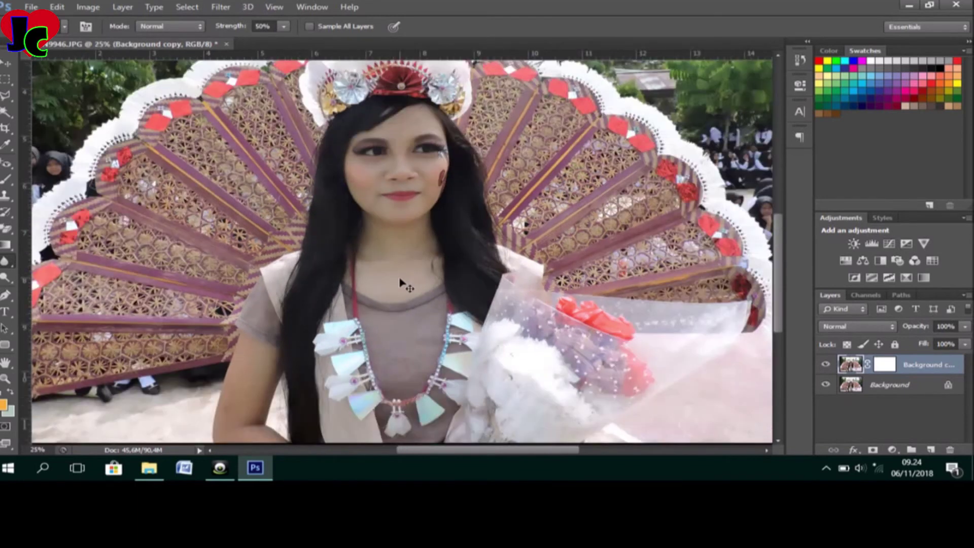
pyautogui.scroll(-1, 400, 282)
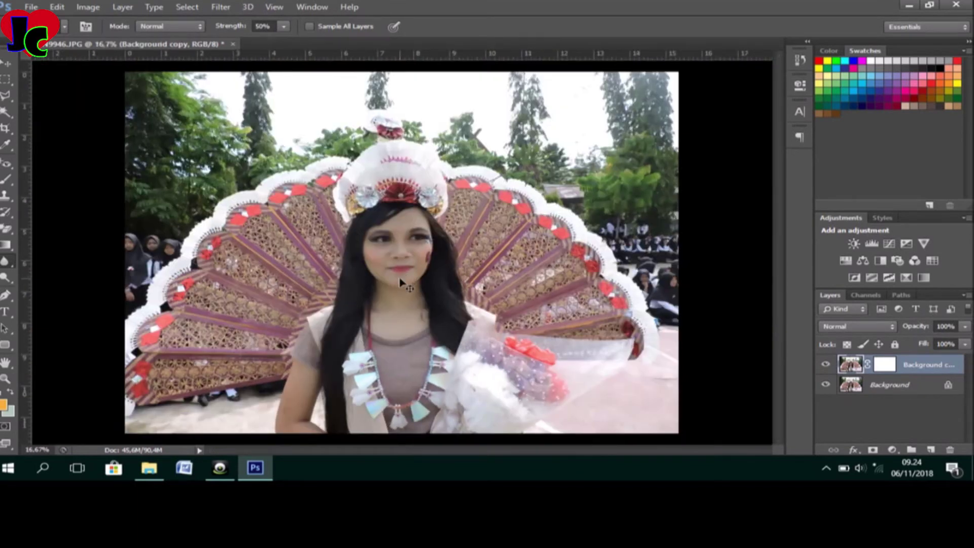
# Add a Levels adjustment layer above the Background copy with the black input at 30 and the white input at 240.
pyautogui.press('v')
pyautogui.click(893, 450)
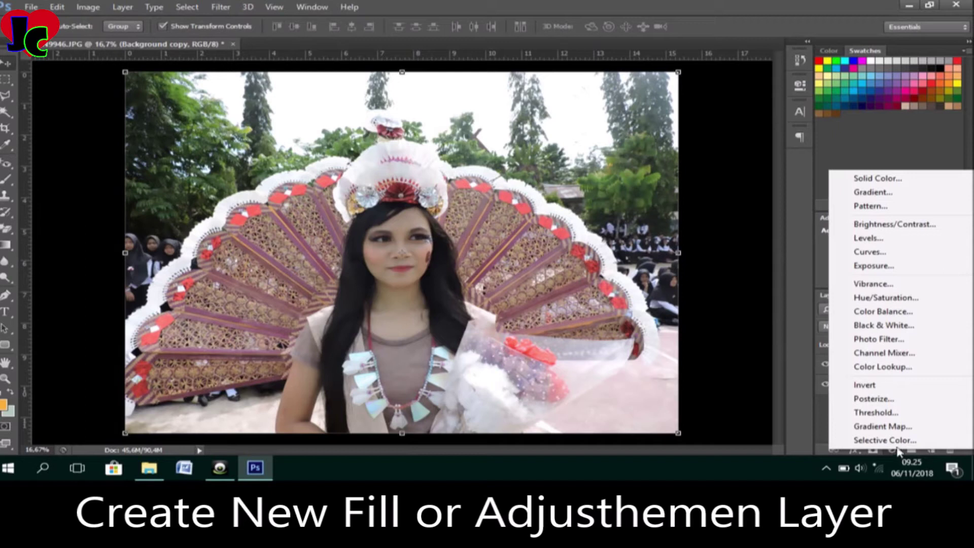
pyautogui.click(892, 244)
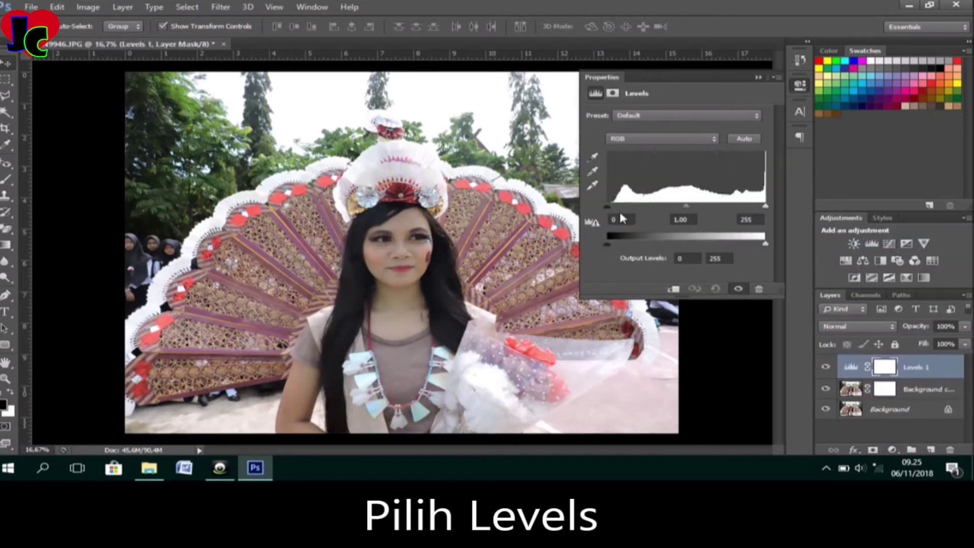
pyautogui.moveTo(607, 206); pyautogui.dragTo(630, 216)
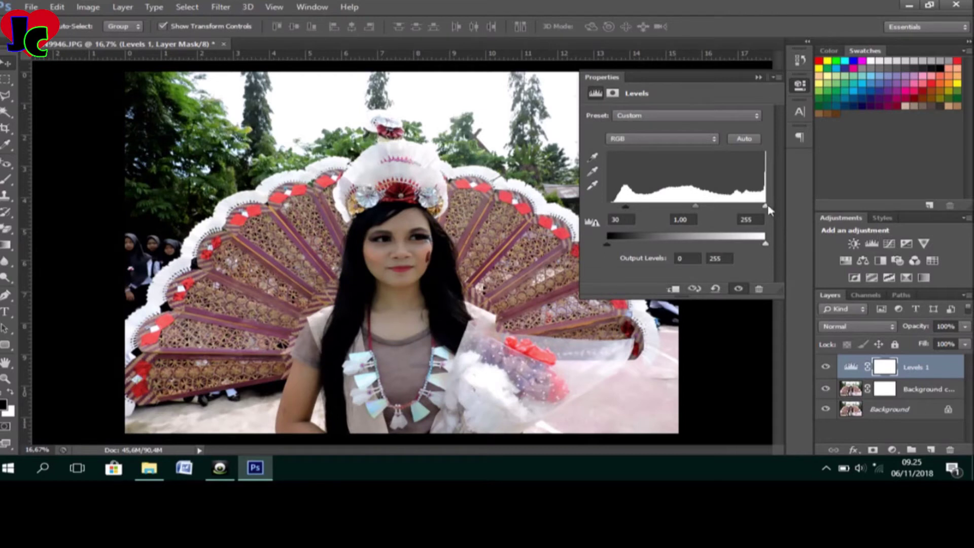
pyautogui.moveTo(766, 206); pyautogui.dragTo(756, 210)
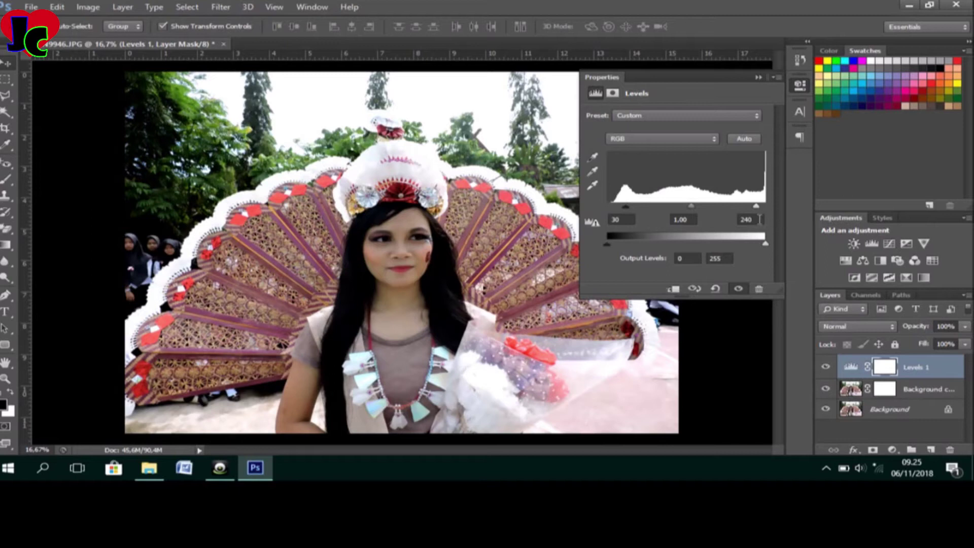
# Refine the Levels adjustment to midtones 0.80, black input 34 and white input 230, and collapse its settings.
pyautogui.moveTo(691, 206); pyautogui.dragTo(694, 210)
pyautogui.click(694, 219)
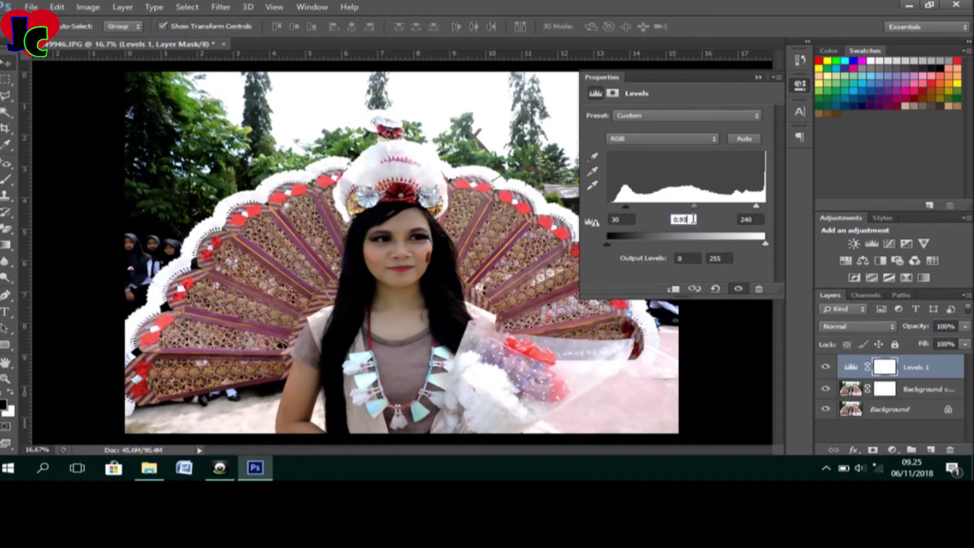
pyautogui.press('BackSpace')
pyautogui.write('0')
pyautogui.moveTo(629, 206)
pyautogui.mouseDown()
pyautogui.moveTo(638, 208)
pyautogui.moveTo(628, 206)
pyautogui.mouseUp()
pyautogui.moveTo(757, 208); pyautogui.dragTo(699, 205)
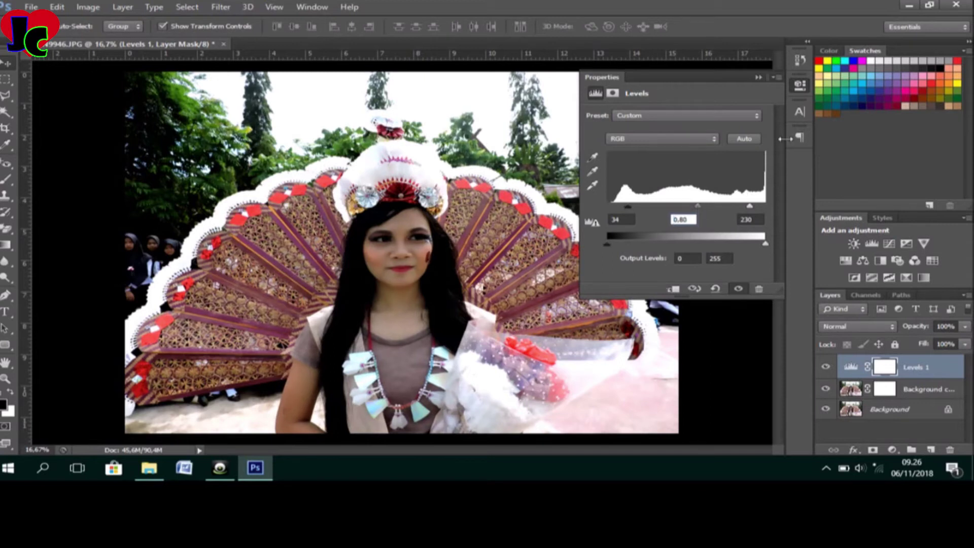
pyautogui.press('XF86MonBrightnessUp')
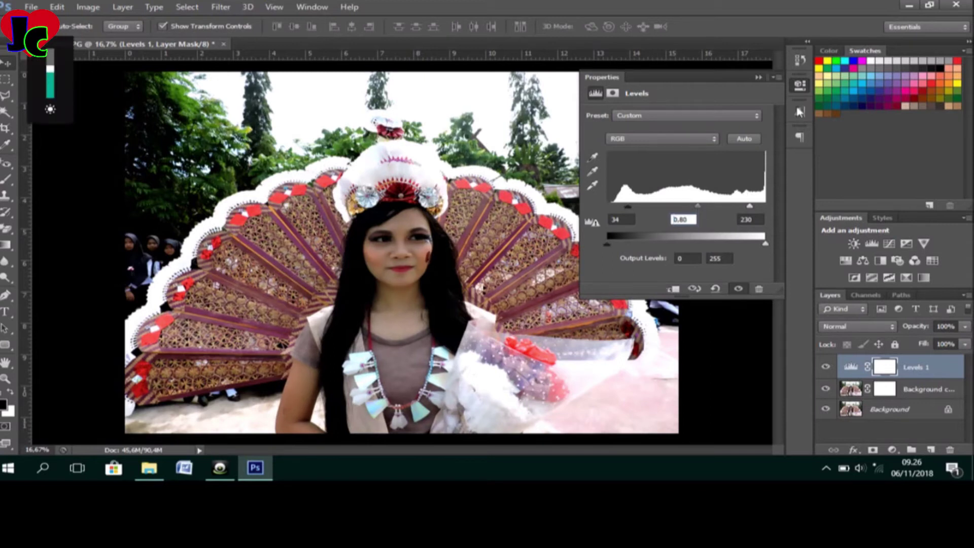
pyautogui.click(799, 88)
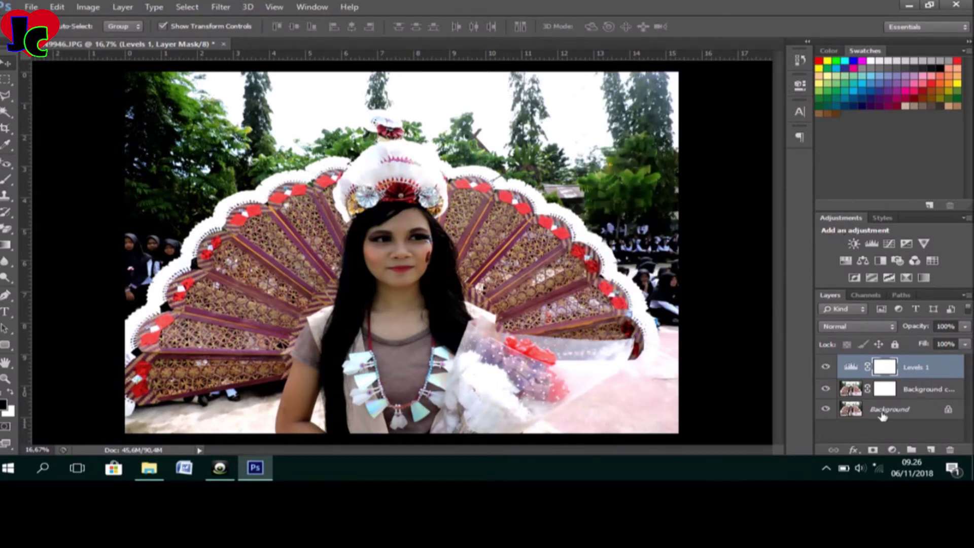
# Add a Channel Mixer adjustment layer and set the Red output channel to Red -35%, Green +200% and Blue -40%.
pyautogui.click(893, 449)
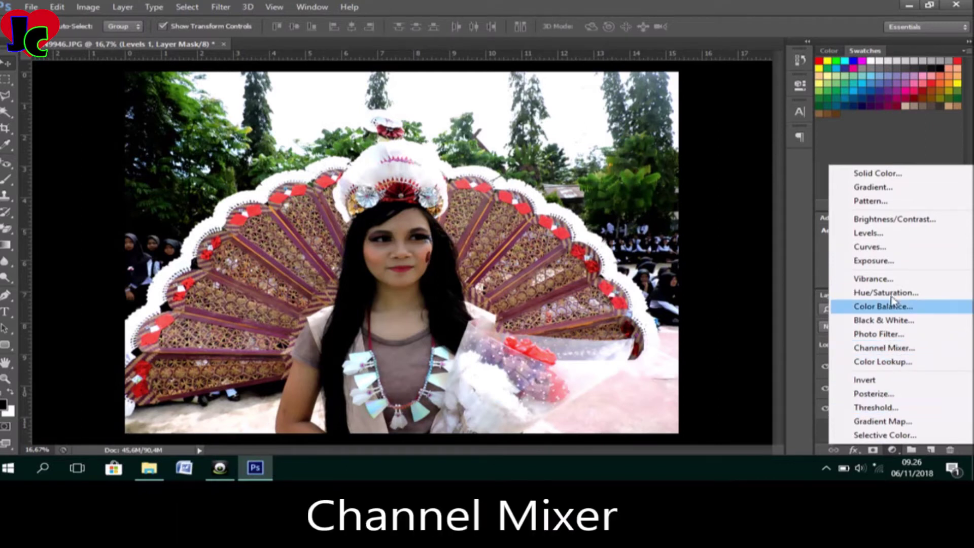
pyautogui.click(895, 355)
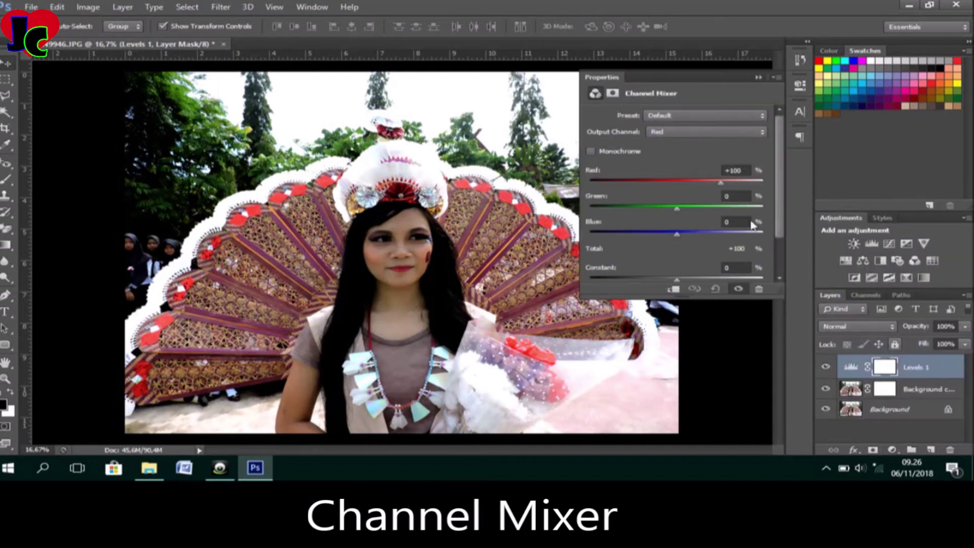
pyautogui.moveTo(678, 209); pyautogui.dragTo(770, 215)
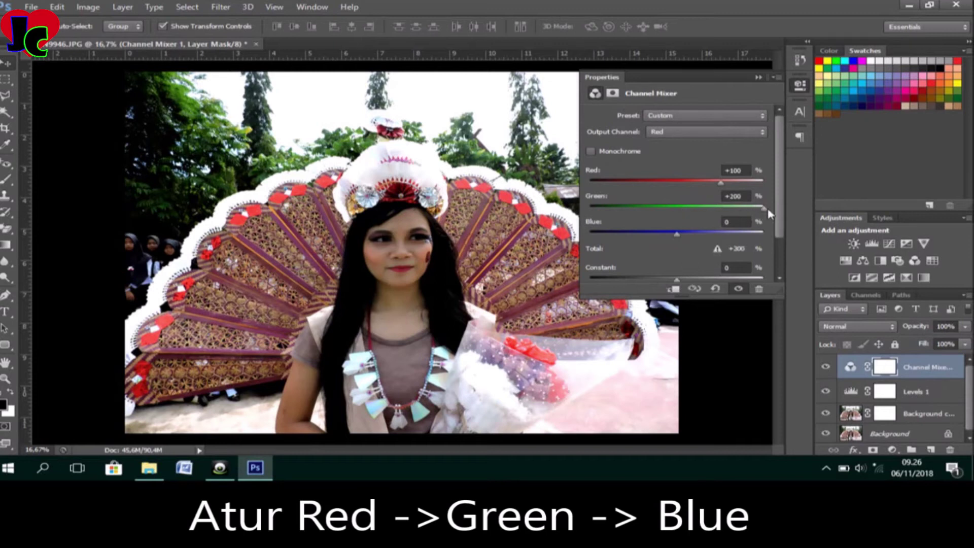
pyautogui.moveTo(724, 186); pyautogui.dragTo(660, 188)
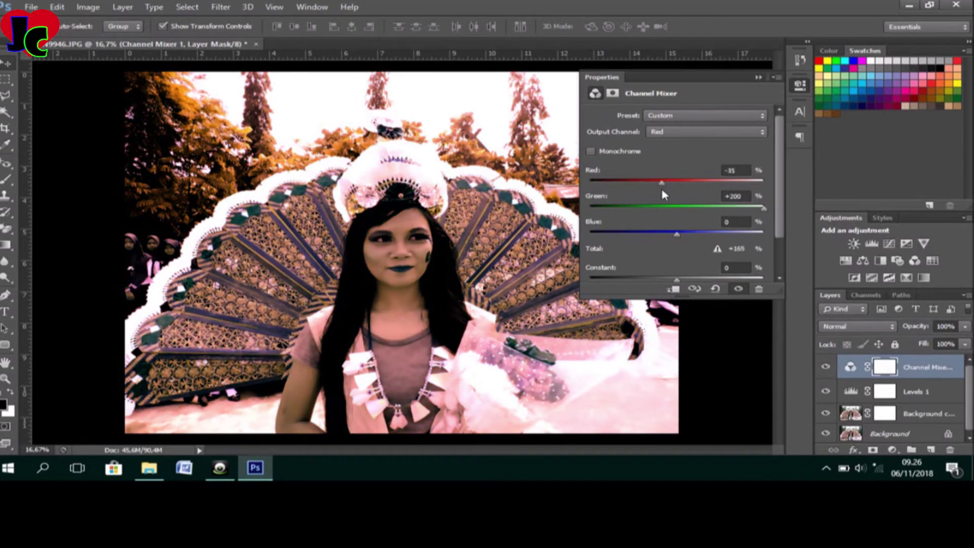
pyautogui.moveTo(662, 194); pyautogui.dragTo(666, 195)
pyautogui.moveTo(678, 234); pyautogui.dragTo(664, 240)
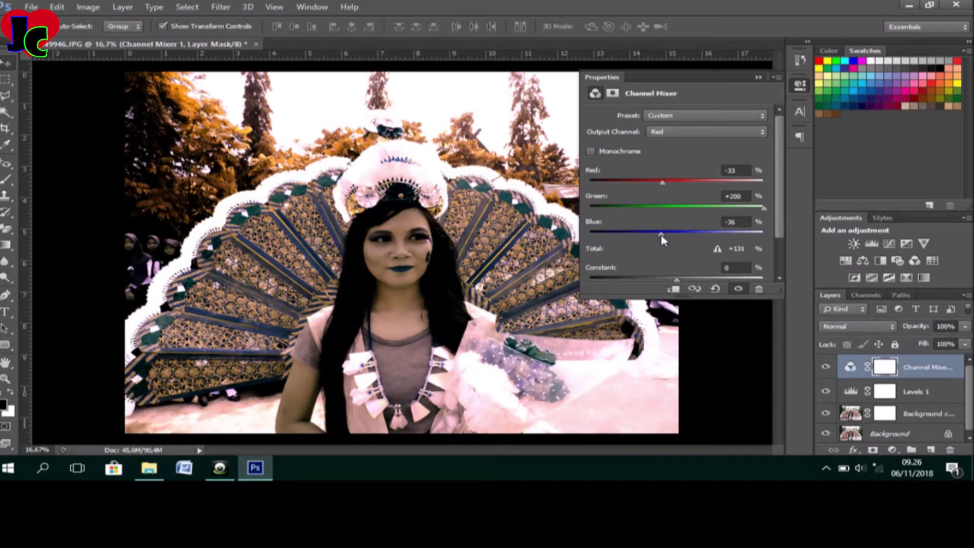
pyautogui.moveTo(663, 241)
pyautogui.mouseDown()
pyautogui.moveTo(639, 241)
pyautogui.moveTo(690, 243)
pyautogui.moveTo(606, 242)
pyautogui.moveTo(605, 233)
pyautogui.moveTo(667, 246)
pyautogui.moveTo(661, 240)
pyautogui.mouseUp()
pyautogui.moveTo(664, 185)
pyautogui.mouseDown()
pyautogui.moveTo(629, 187)
pyautogui.moveTo(680, 190)
pyautogui.moveTo(663, 189)
pyautogui.mouseUp()
# Set the Channel Mixer layer's blend mode to Lighten and collapse its settings.
pyautogui.click(872, 327)
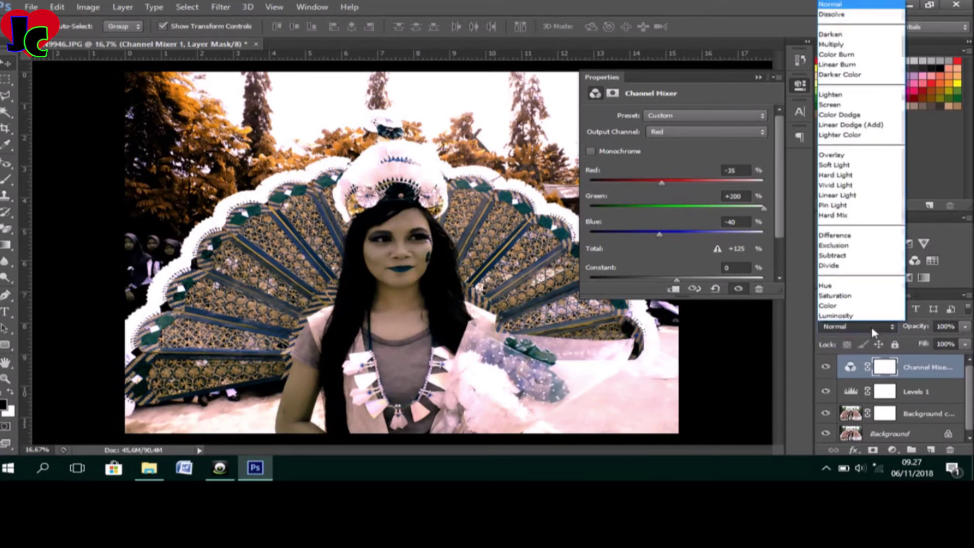
pyautogui.click(849, 96)
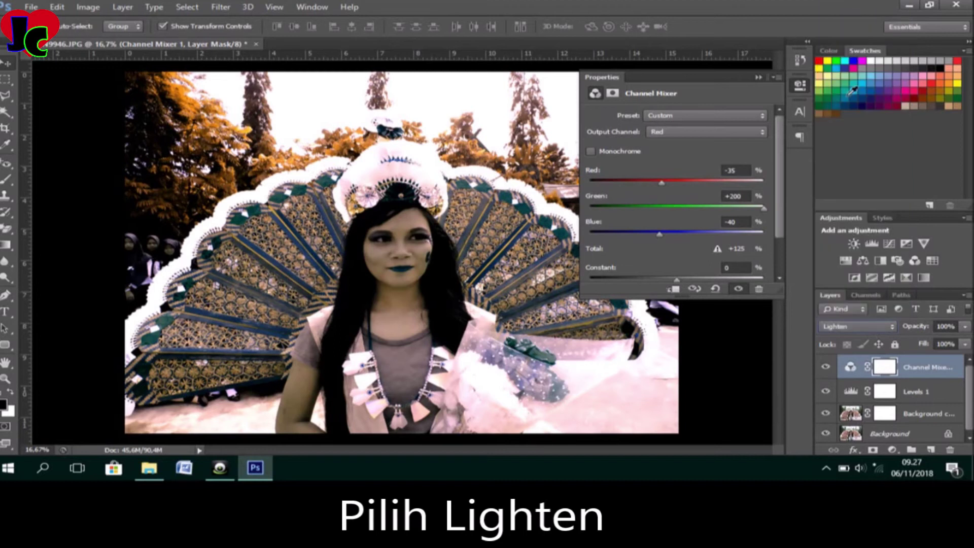
pyautogui.click(800, 87)
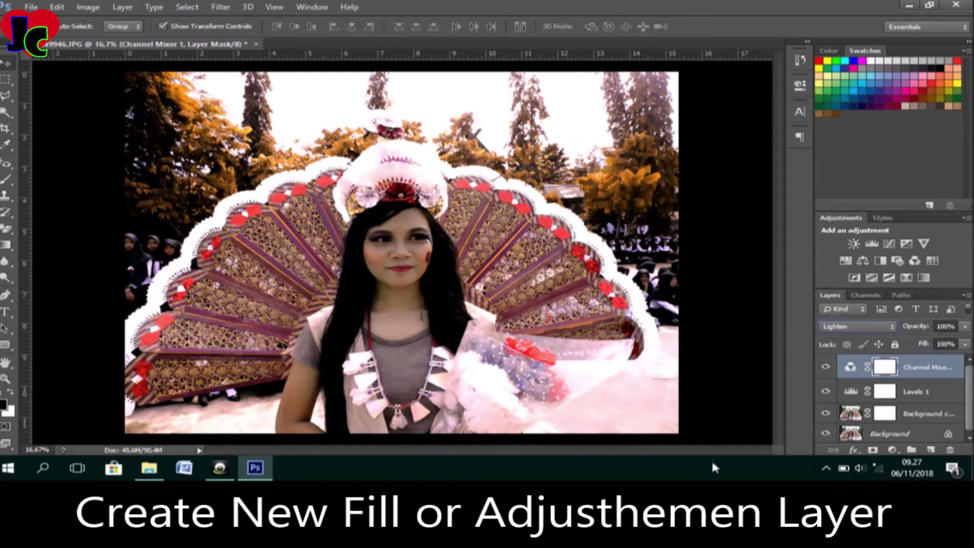
# Add a Gradient Fill layer and change its gradient's starting color stop to black (000000), fading to transparent.
pyautogui.click(892, 450)
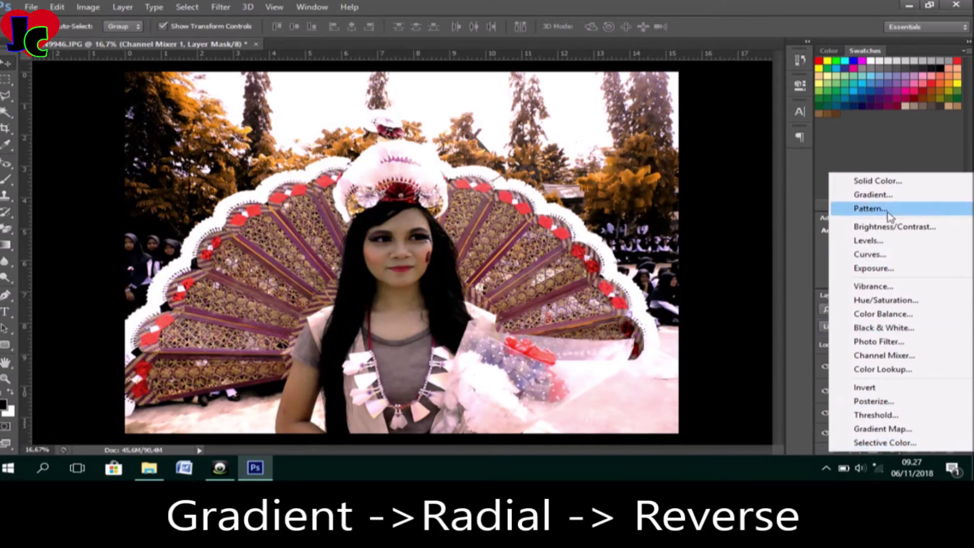
pyautogui.click(871, 195)
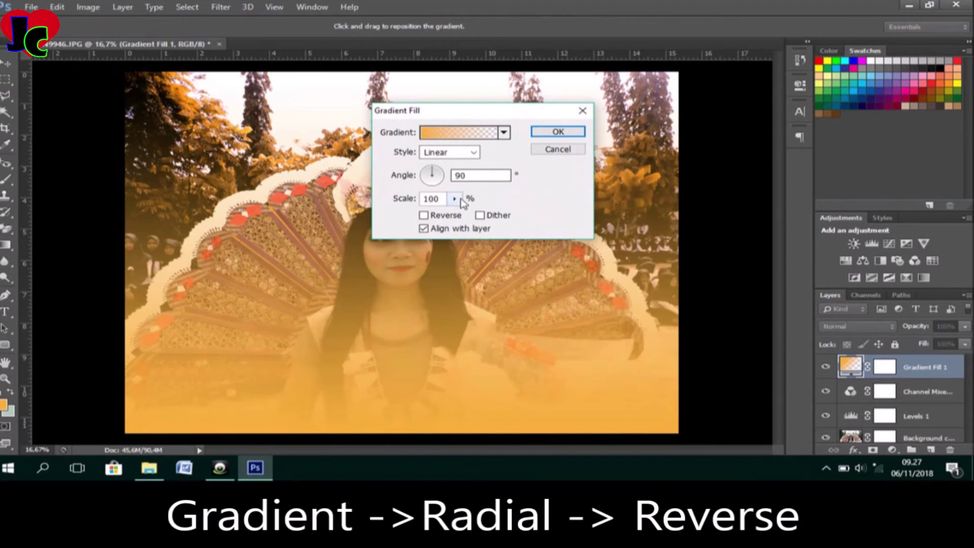
pyautogui.click(505, 133)
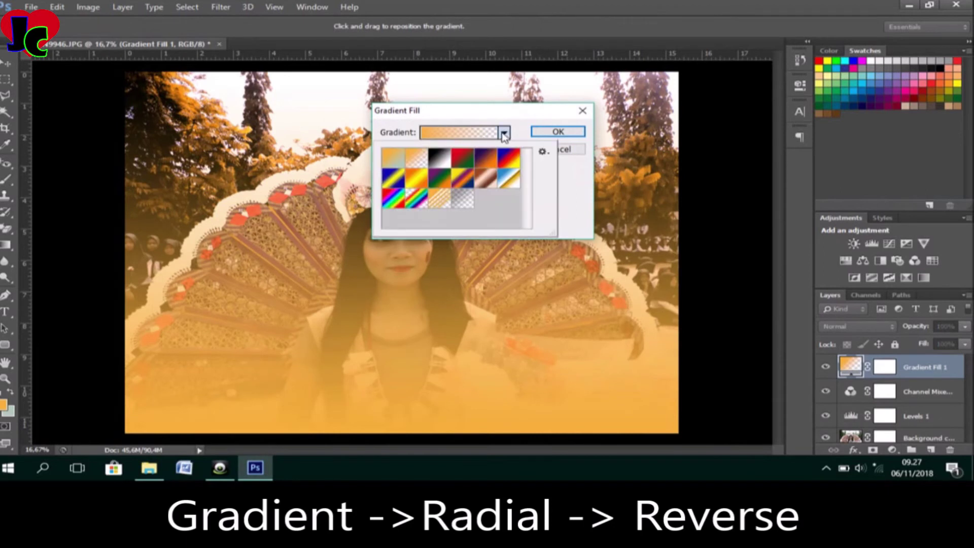
pyautogui.click(446, 133)
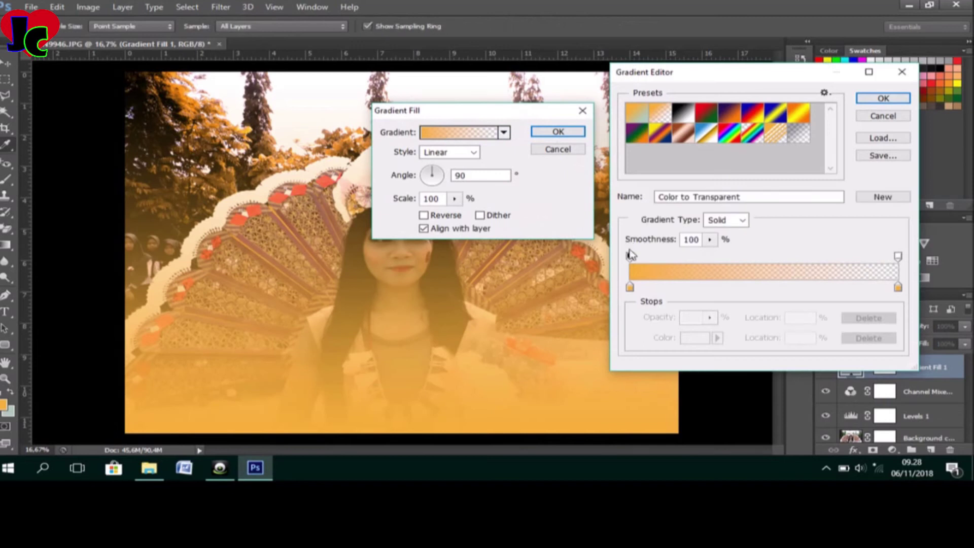
pyautogui.click(629, 288)
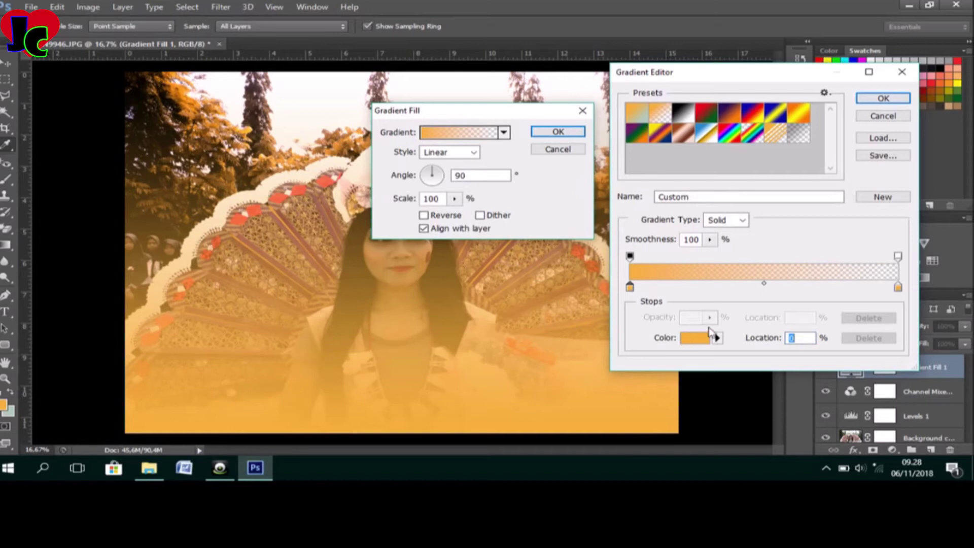
pyautogui.click(686, 343)
pyautogui.moveTo(670, 215); pyautogui.dragTo(590, 251)
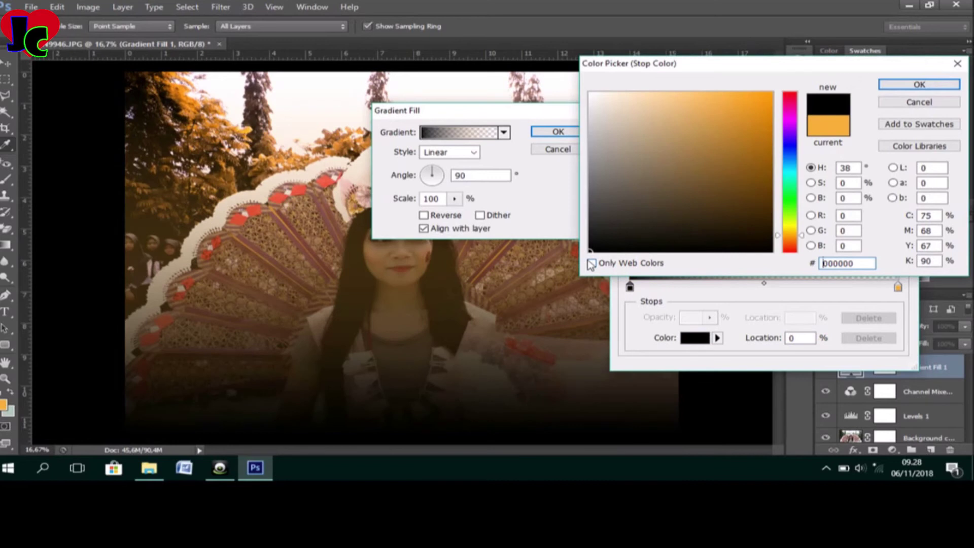
pyautogui.press('Return')
pyautogui.press('Return')
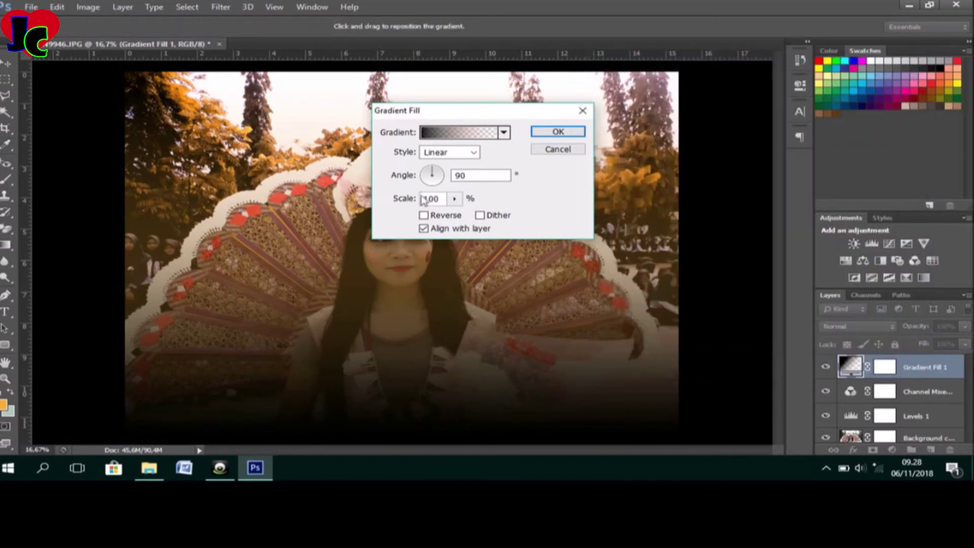
# Move the Gradient Fill dialog off the woman's face, and set the gradient's scale to 179% and its style to Radial.
pyautogui.moveTo(509, 114); pyautogui.dragTo(719, 126)
pyautogui.click(664, 210)
pyautogui.moveTo(663, 234)
pyautogui.mouseDown()
pyautogui.moveTo(685, 231)
pyautogui.moveTo(653, 228)
pyautogui.moveTo(666, 227)
pyautogui.mouseUp()
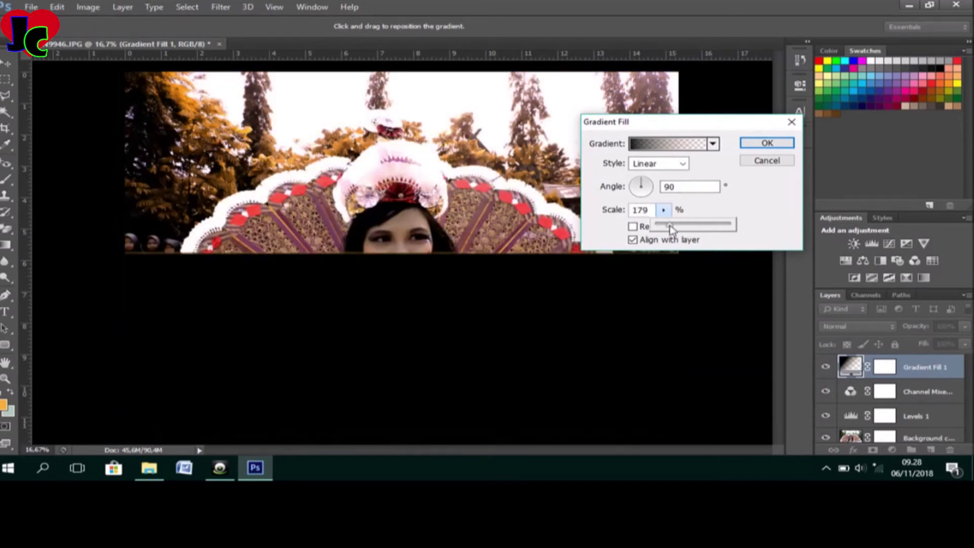
pyautogui.click(682, 163)
pyautogui.click(669, 187)
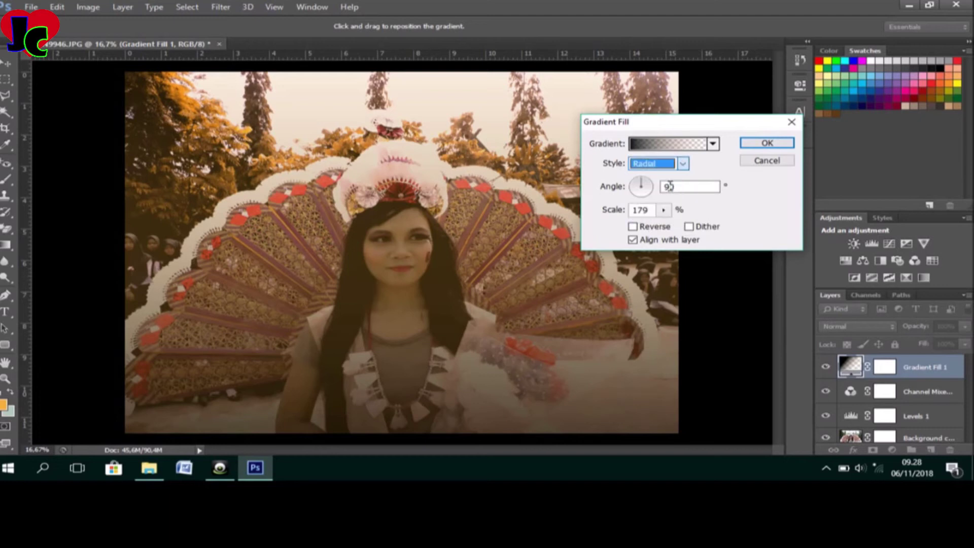
pyautogui.click(682, 163)
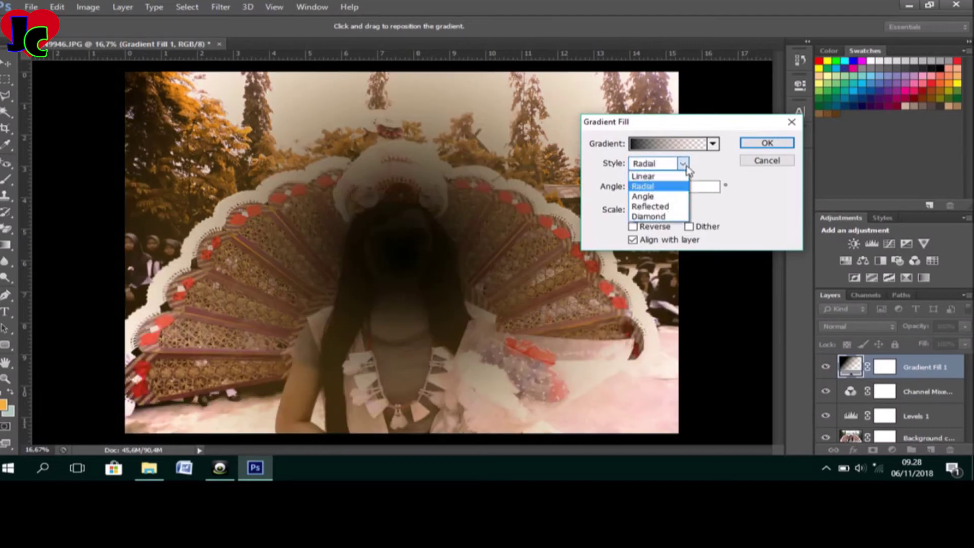
pyautogui.click(665, 188)
# Reverse the radial gradient so the dark area surrounds the woman, and set its scale to 200%.
pyautogui.click(664, 210)
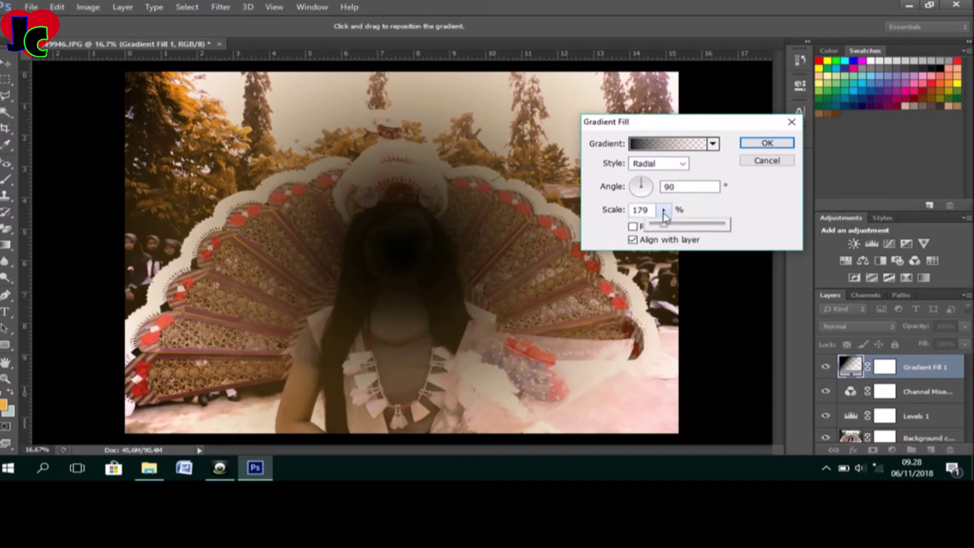
pyautogui.moveTo(667, 228)
pyautogui.mouseDown()
pyautogui.moveTo(634, 227)
pyautogui.moveTo(657, 230)
pyautogui.mouseUp()
pyautogui.click(657, 228)
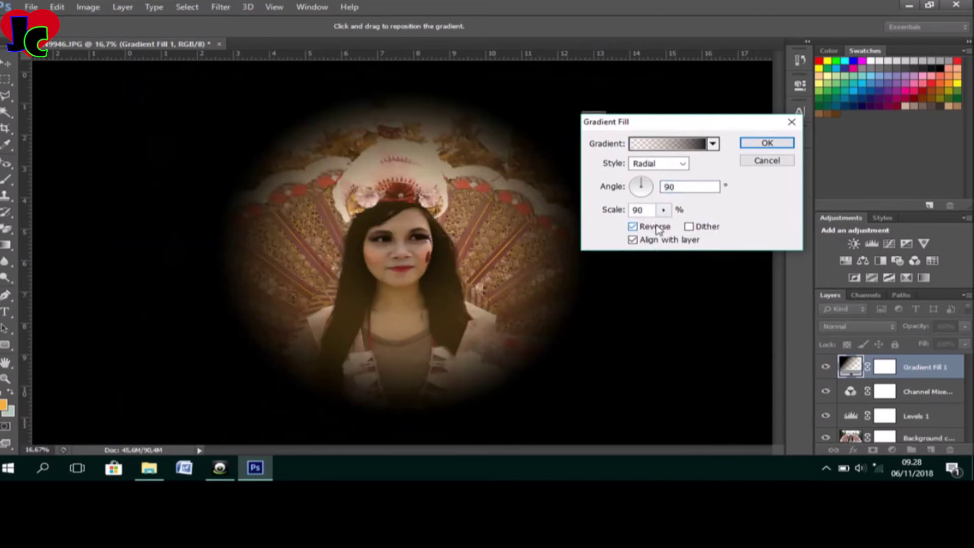
pyautogui.moveTo(663, 210); pyautogui.dragTo(674, 230)
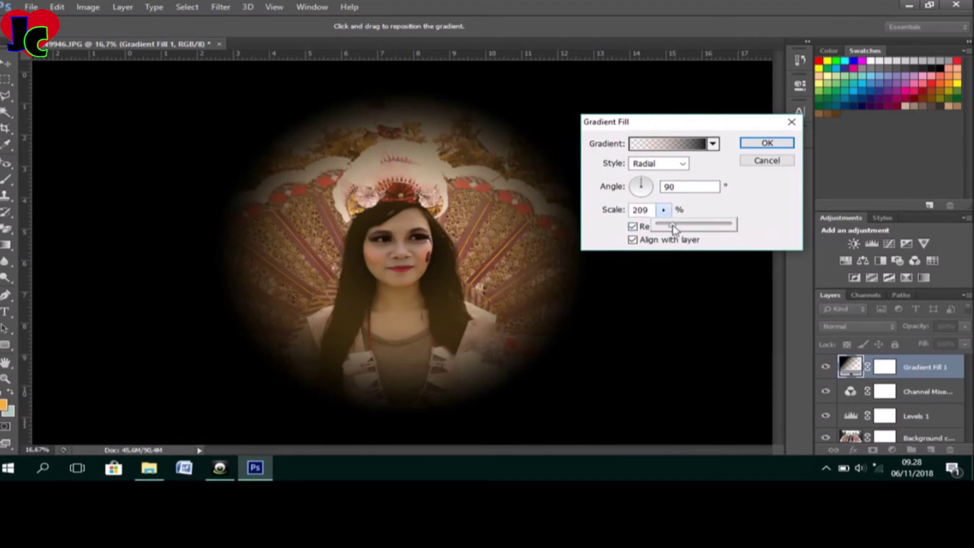
pyautogui.click(646, 211)
pyautogui.write('0')
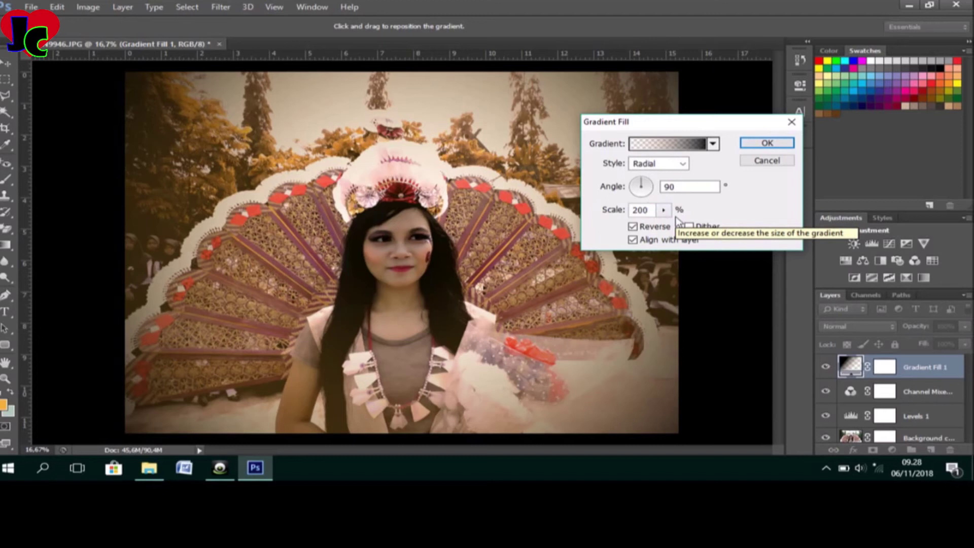
# Try larger scales of 300% and 400% for the radial gradient.
pyautogui.press('BackSpace')
pyautogui.press('BackSpace')
pyautogui.press('BackSpace')
pyautogui.write('300')
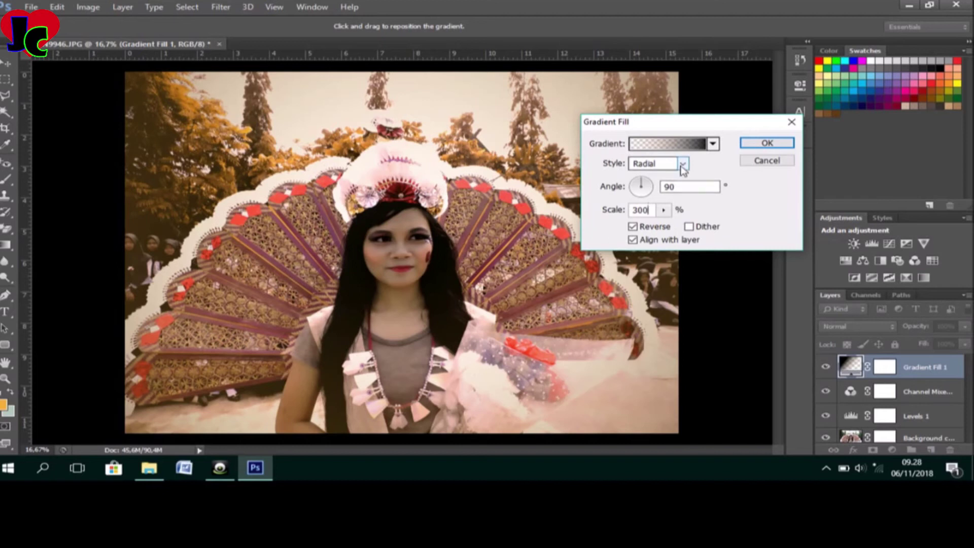
pyautogui.click(641, 209)
pyautogui.press('BackSpace')
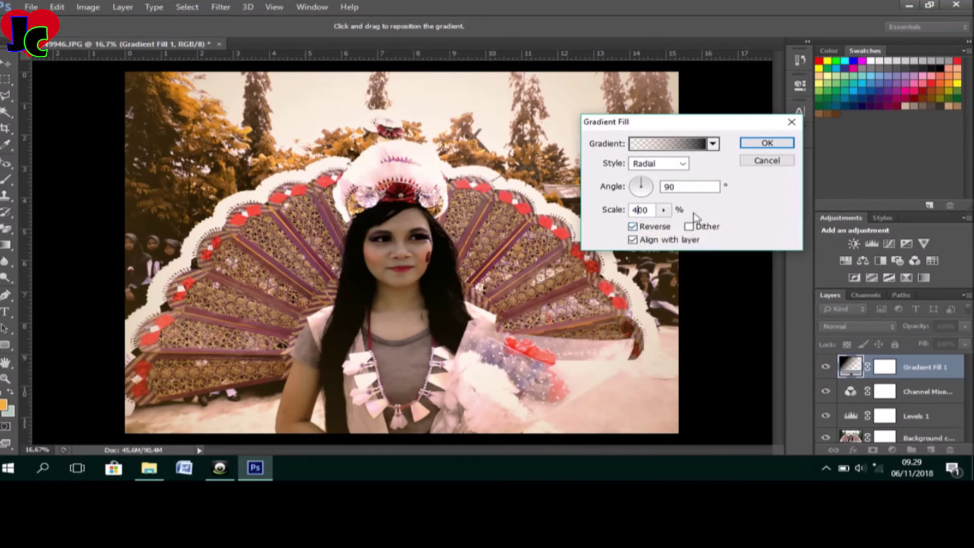
# Set the radial gradient's scale back to 200%, keeping the Radial style.
pyautogui.click(663, 209)
pyautogui.click(663, 209)
pyautogui.click(664, 223)
pyautogui.click(663, 210)
pyautogui.moveTo(664, 225)
pyautogui.mouseDown()
pyautogui.moveTo(677, 228)
pyautogui.moveTo(652, 228)
pyautogui.mouseUp()
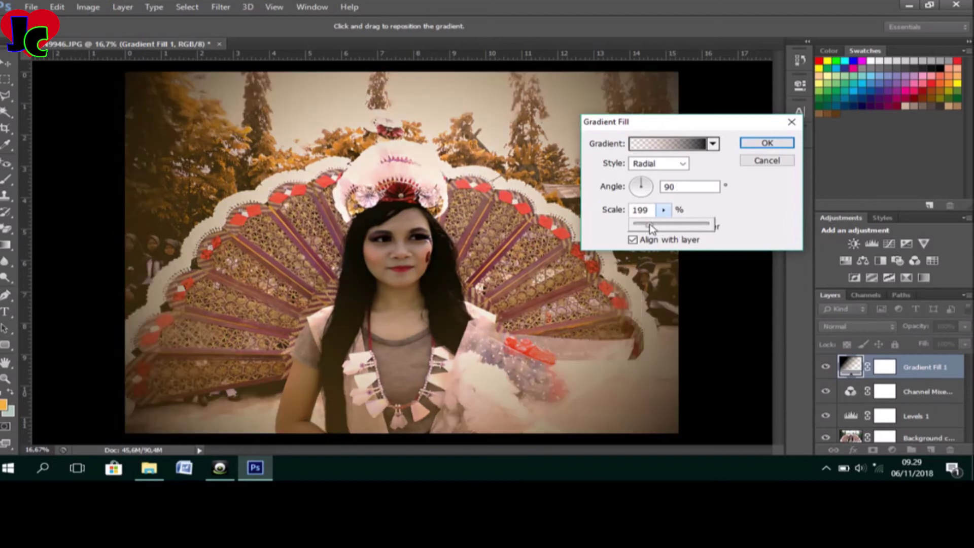
pyautogui.click(651, 211)
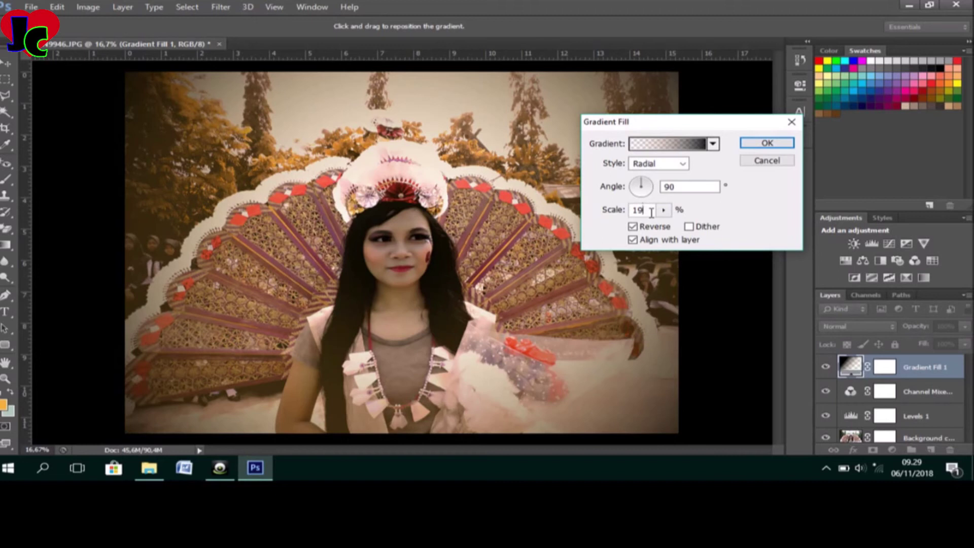
pyautogui.press('BackSpace')
pyautogui.press('BackSpace')
pyautogui.write('200')
pyautogui.click(683, 164)
pyautogui.click(684, 164)
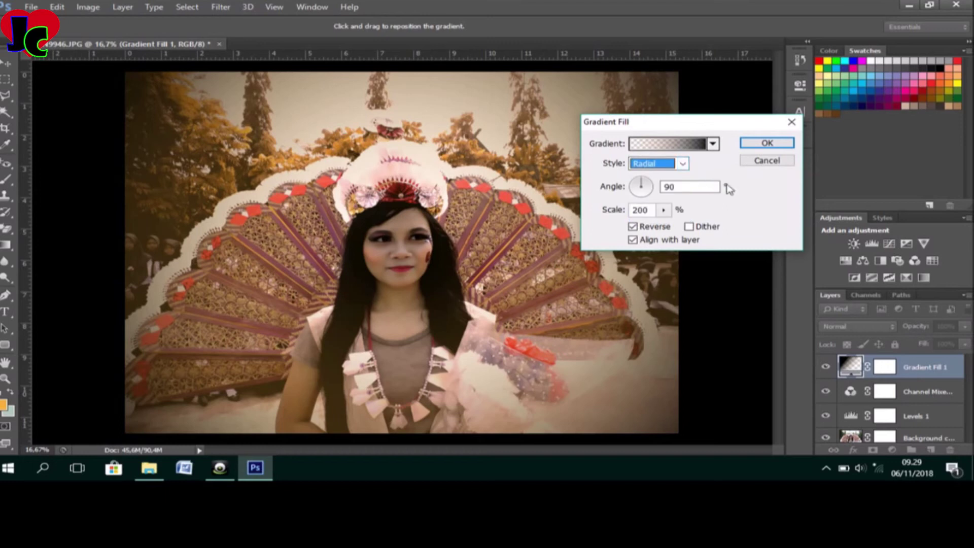
# Apply the gradient fill and set the Gradient Fill layer's blend mode to Soft Light.
pyautogui.click(784, 147)
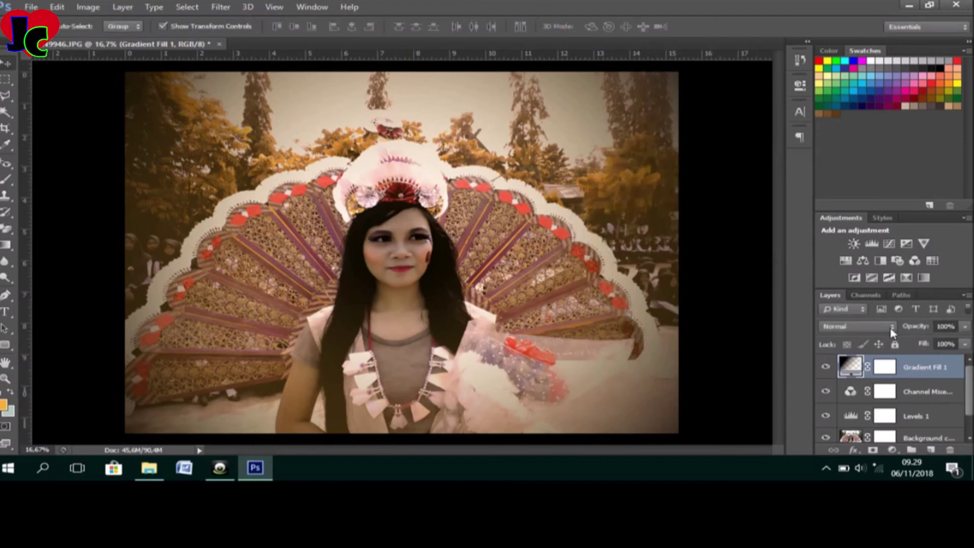
pyautogui.click(893, 329)
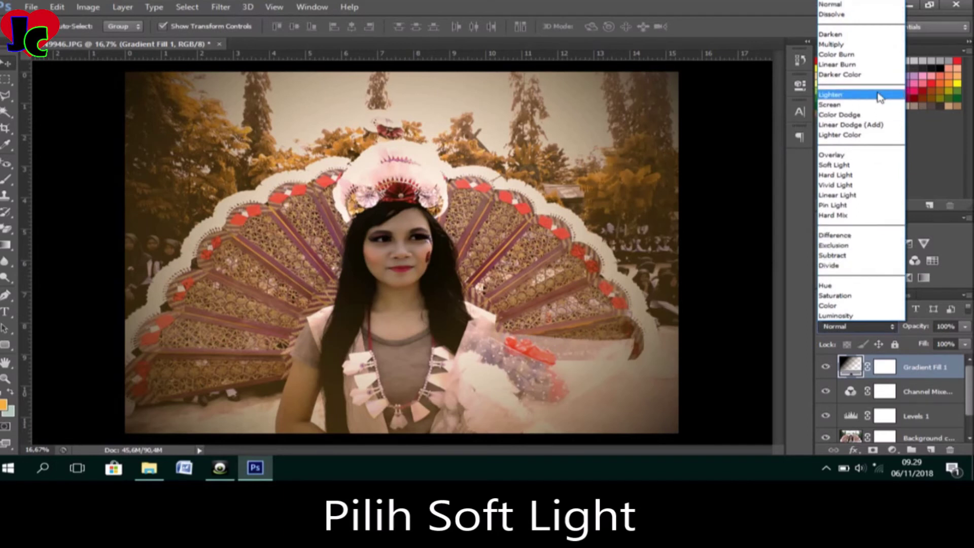
pyautogui.click(867, 167)
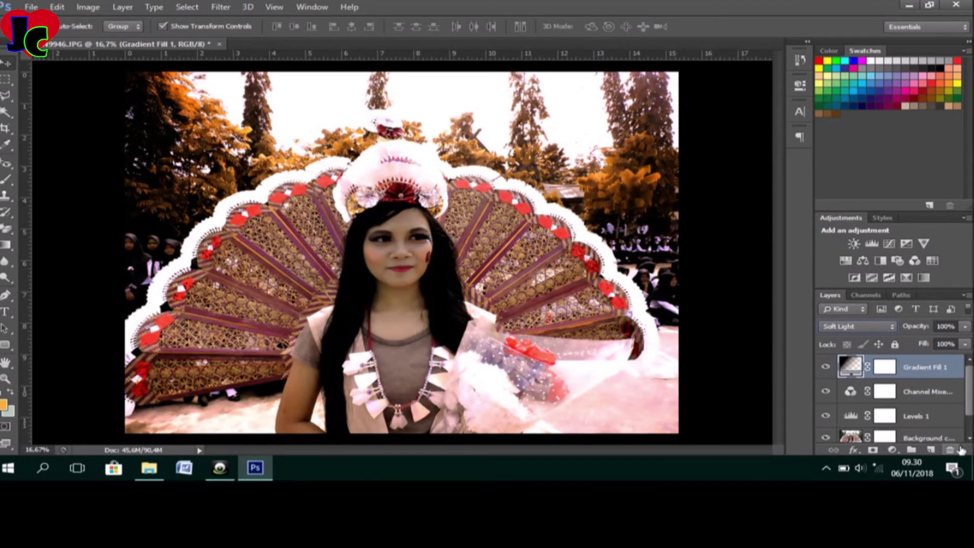
# Add a Gradient Map adjustment layer with the Violet, Orange preset and collapse its settings.
pyautogui.click(877, 451)
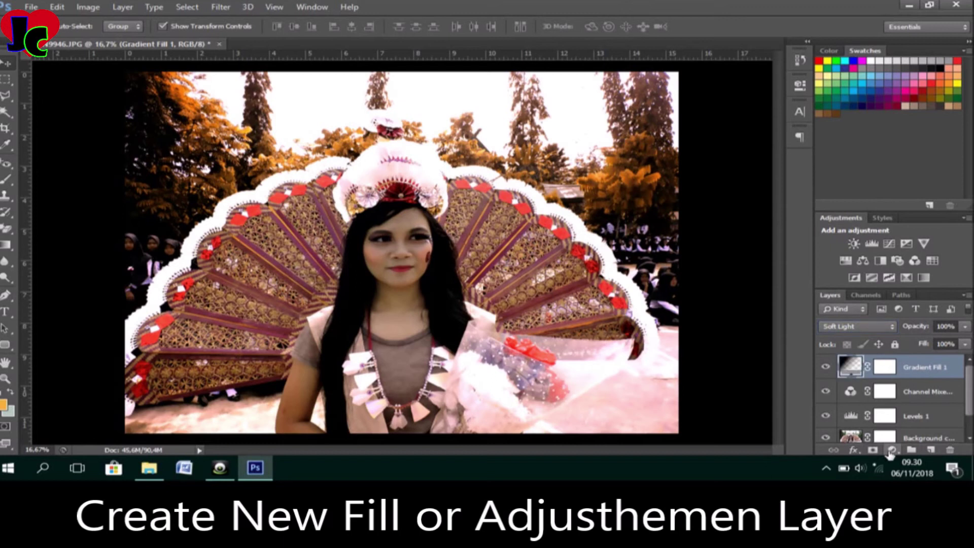
pyautogui.click(892, 451)
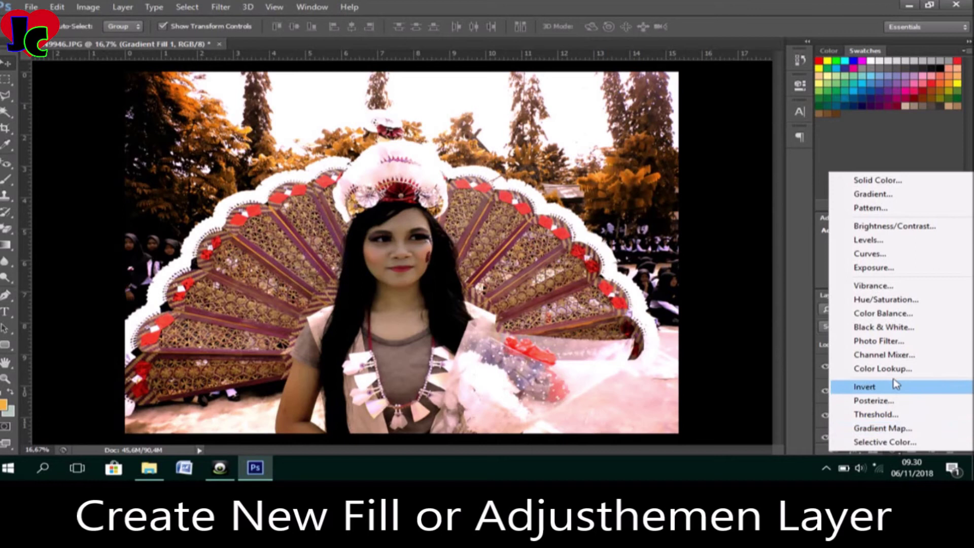
pyautogui.click(902, 430)
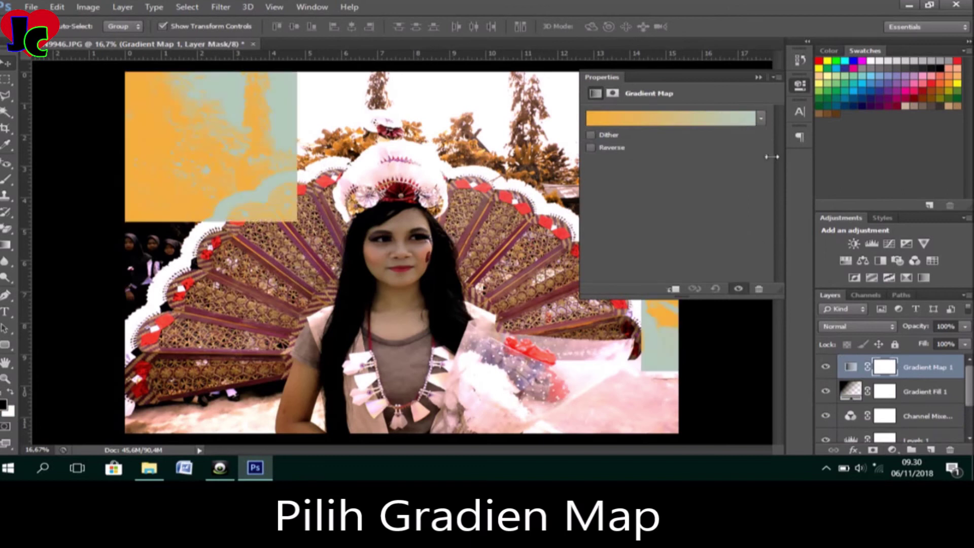
pyautogui.click(761, 118)
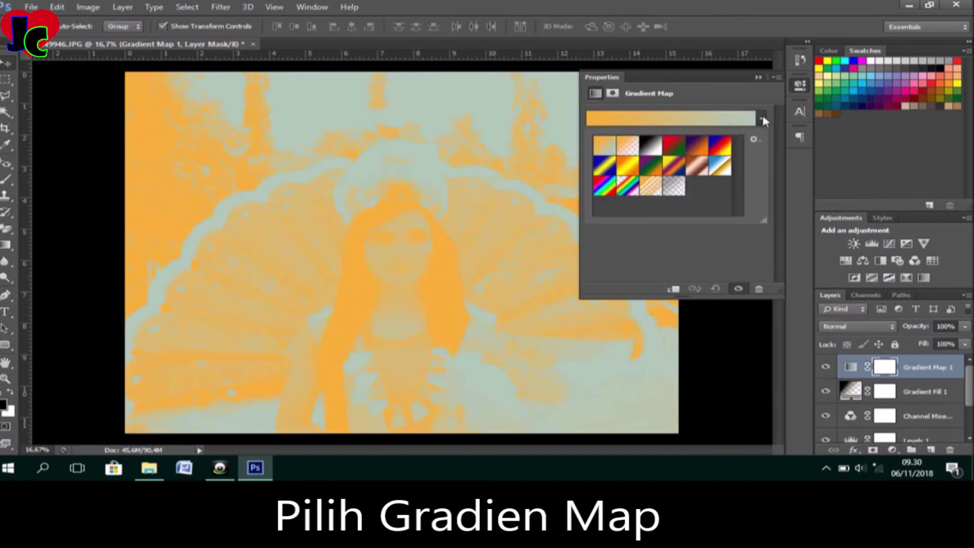
pyautogui.click(704, 148)
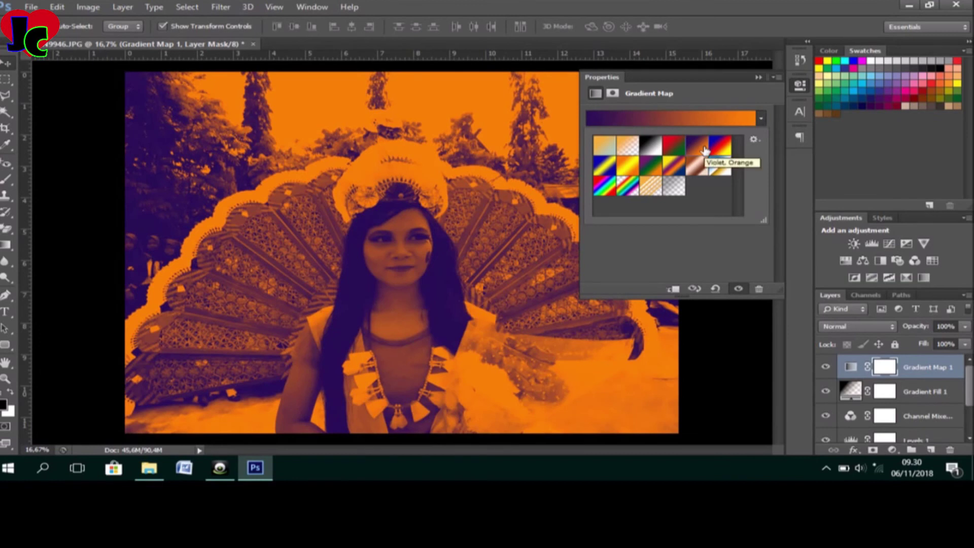
pyautogui.click(762, 118)
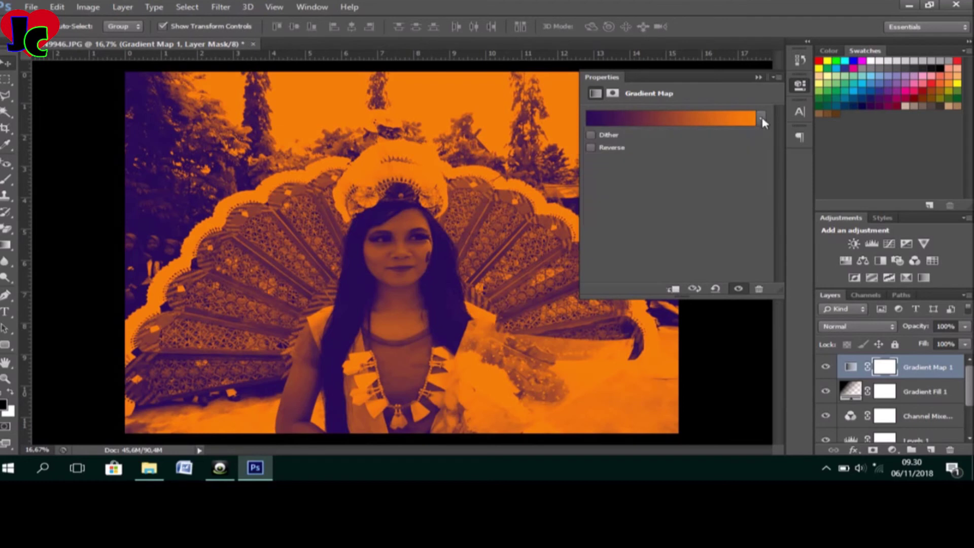
pyautogui.click(804, 88)
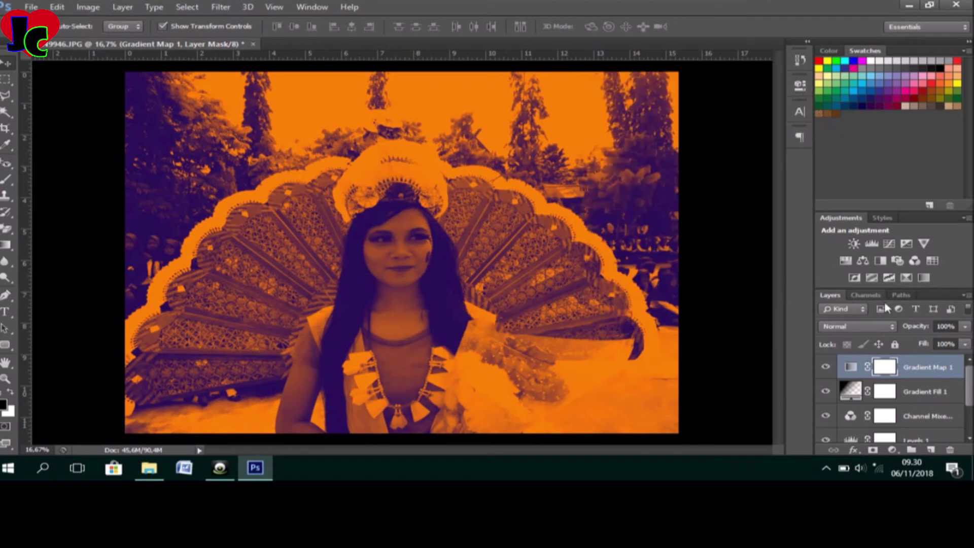
# Set the Gradient Map layer's blend mode to Soft Light and its opacity to 40%.
pyautogui.click(863, 326)
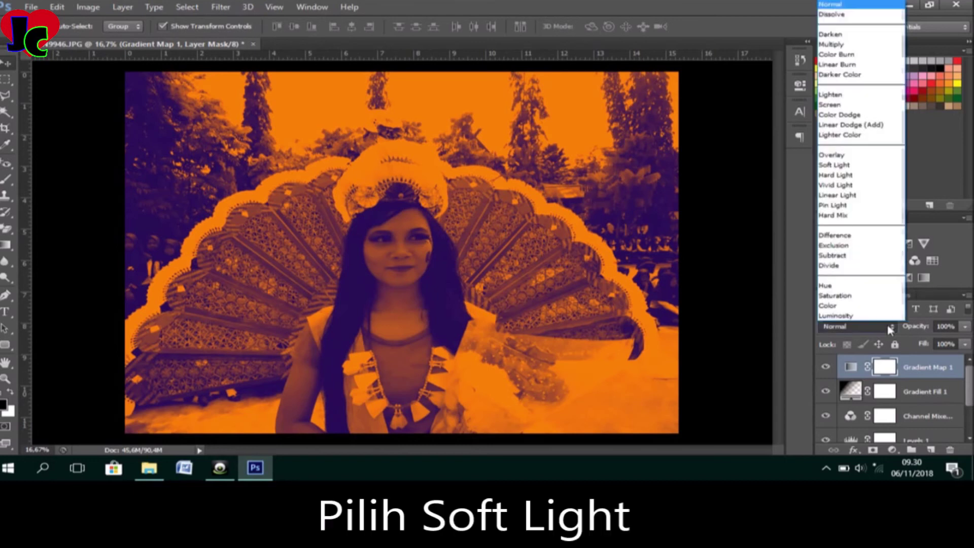
pyautogui.click(859, 171)
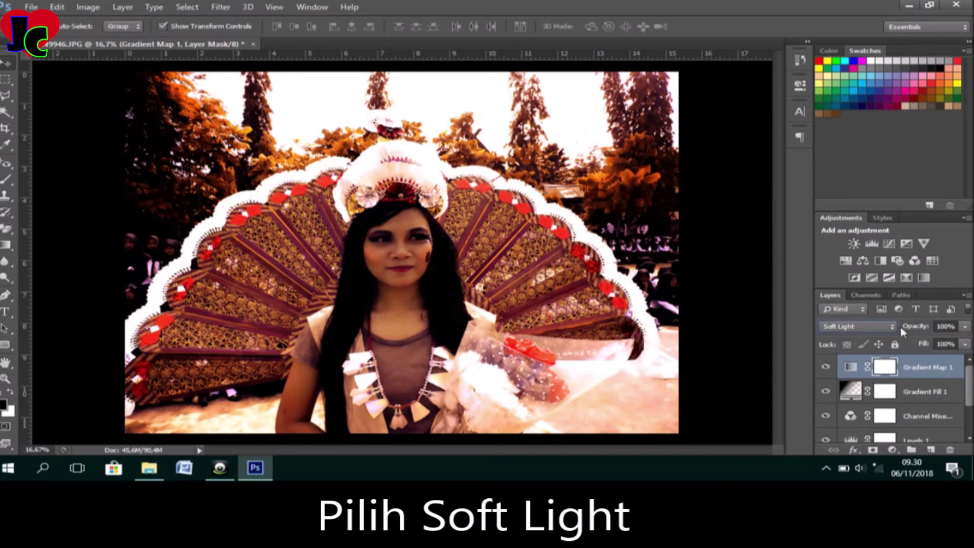
pyautogui.click(965, 327)
pyautogui.moveTo(966, 345); pyautogui.dragTo(923, 346)
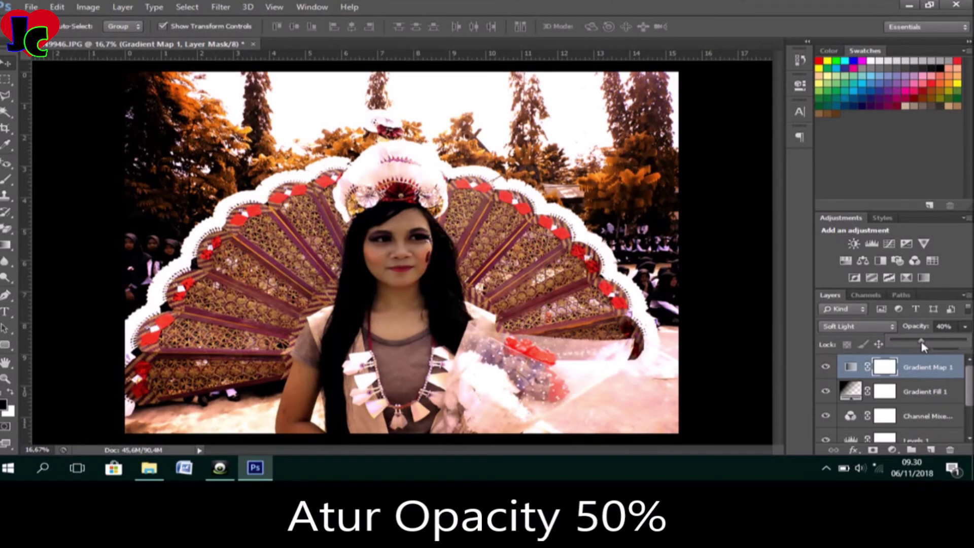
pyautogui.moveTo(929, 346); pyautogui.dragTo(930, 346)
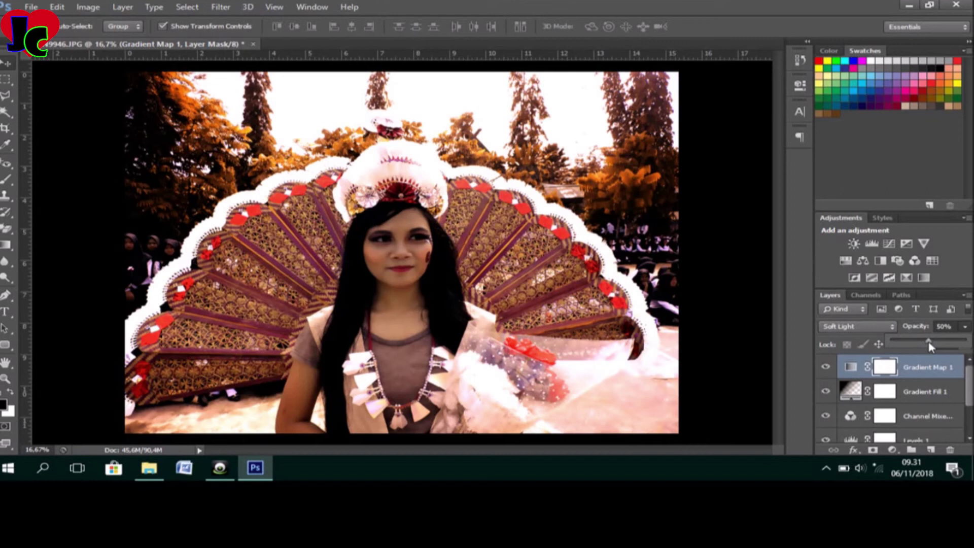
pyautogui.moveTo(929, 347)
pyautogui.mouseDown()
pyautogui.moveTo(947, 347)
pyautogui.moveTo(887, 353)
pyautogui.moveTo(924, 351)
pyautogui.mouseUp()
pyautogui.click(10, 64)
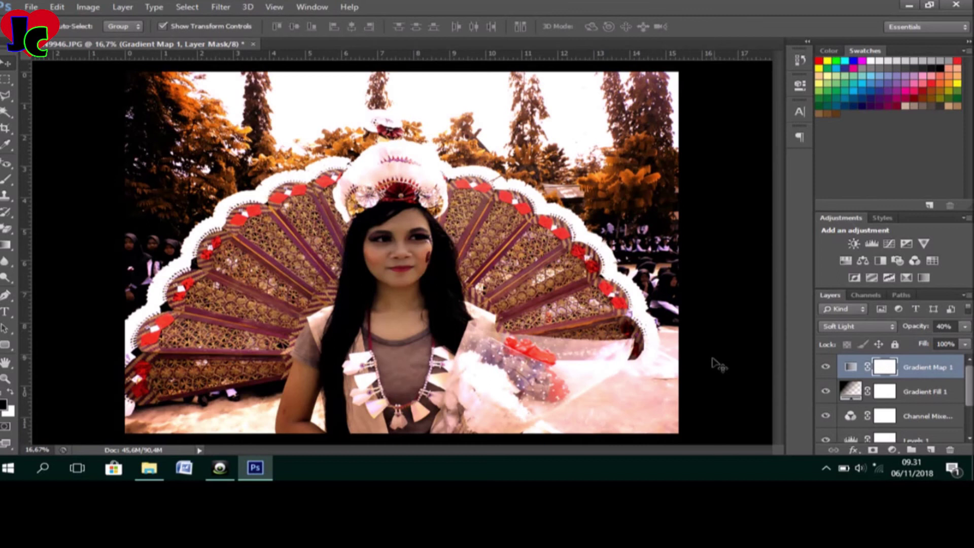
# Add a Brightness/Contrast adjustment layer with brightness 20 above the Gradient Map and collapse its settings.
pyautogui.hotkey('ctrl', '+')
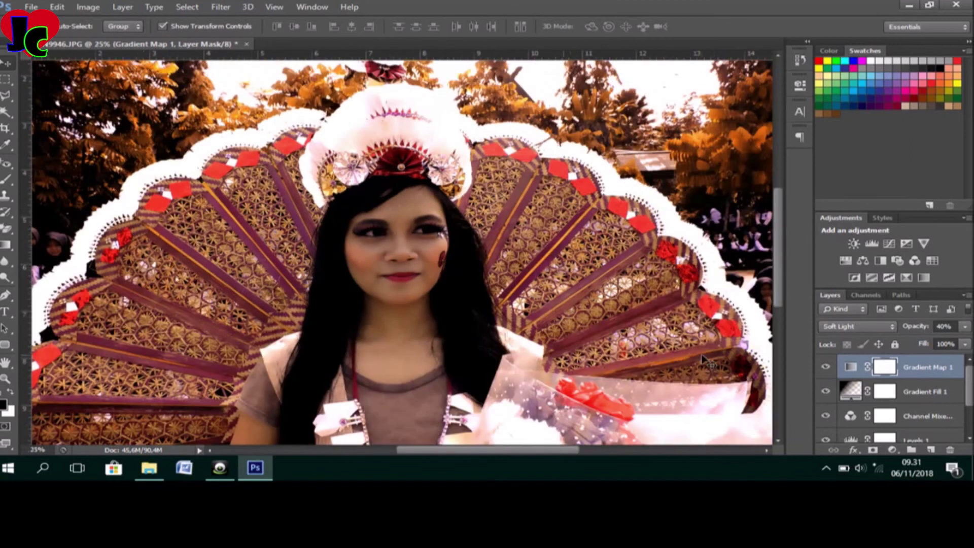
pyautogui.hotkey('ctrl', '-')
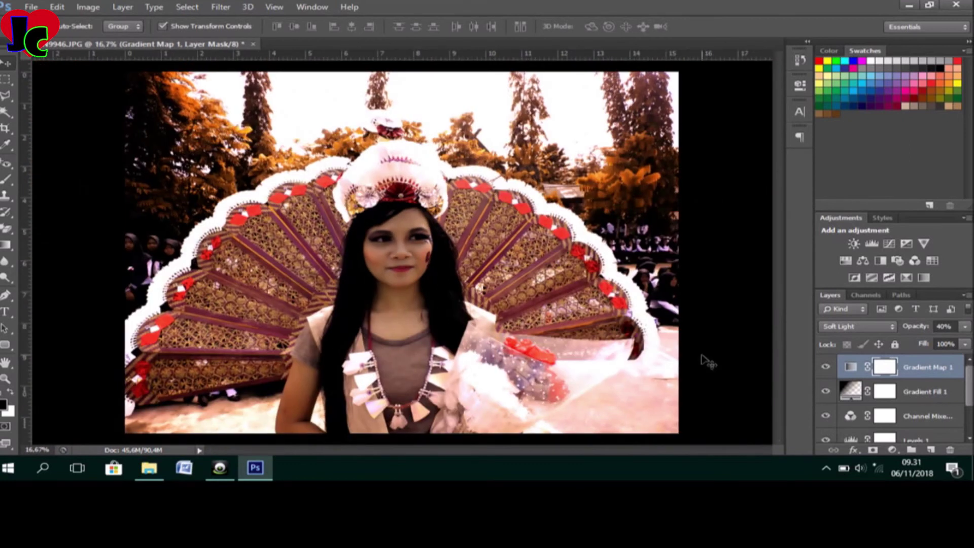
pyautogui.click(854, 244)
pyautogui.moveTo(676, 151)
pyautogui.mouseDown()
pyautogui.moveTo(699, 153)
pyautogui.moveTo(690, 152)
pyautogui.mouseUp()
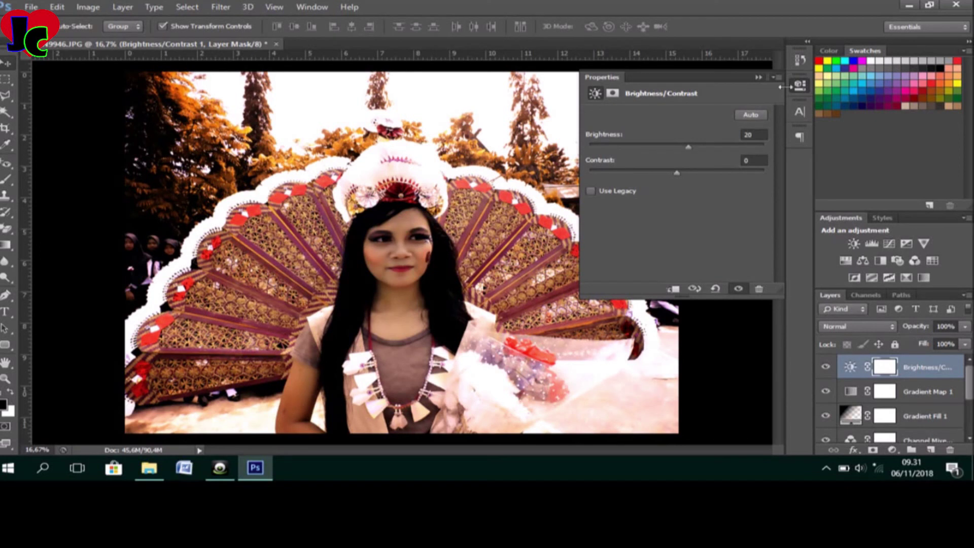
pyautogui.click(800, 89)
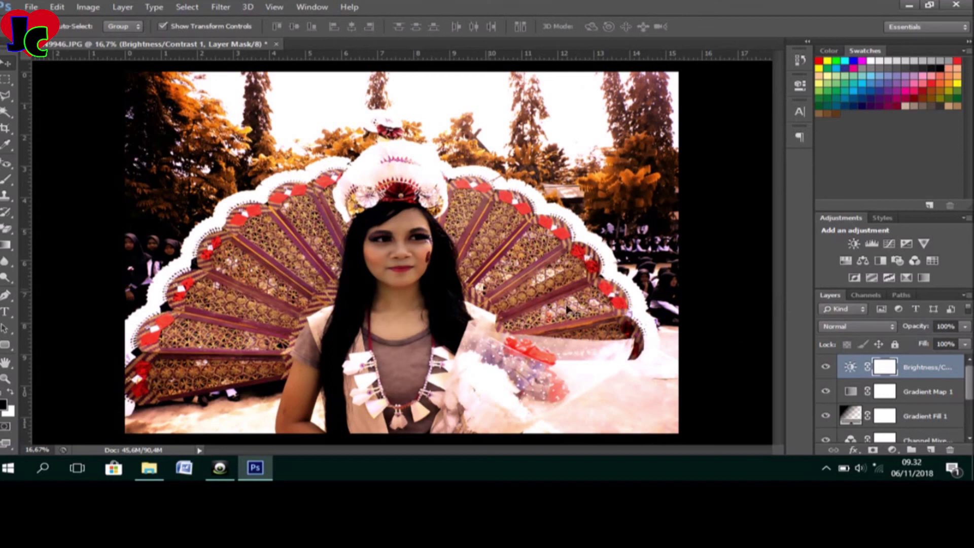
# Start saving the edited photo as a new file and choose drive D: as the destination.
pyautogui.click(32, 6)
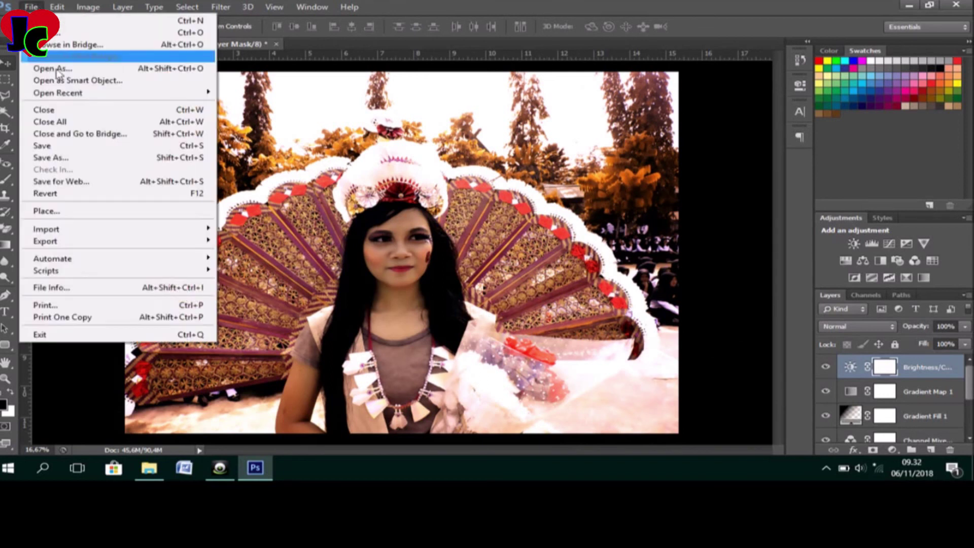
pyautogui.click(89, 158)
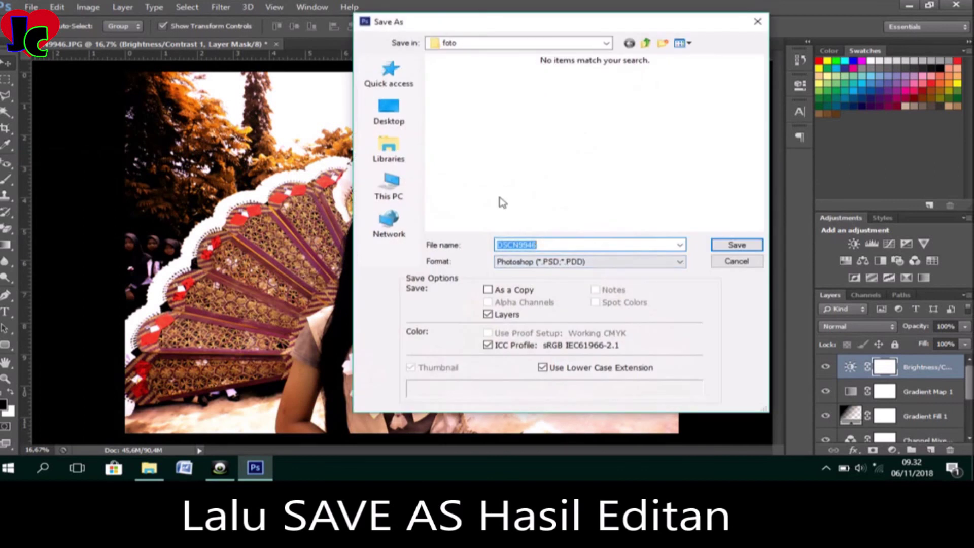
pyautogui.click(400, 192)
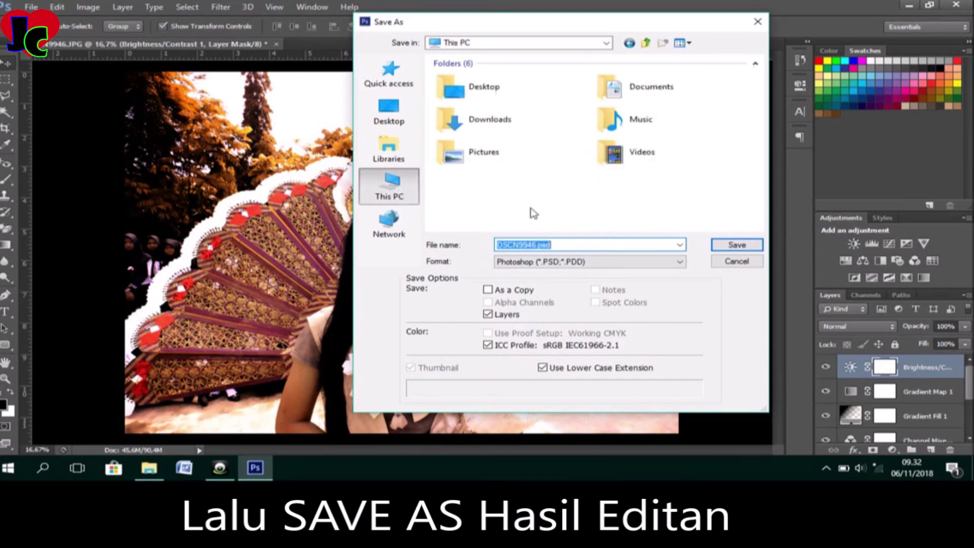
pyautogui.click(661, 211)
pyautogui.doubleClick(661, 210)
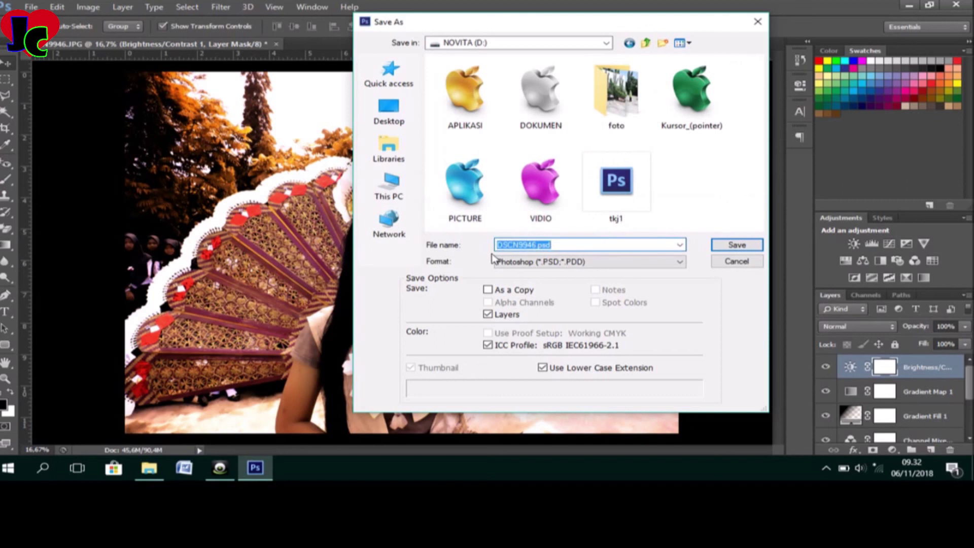
# Name the file EDIT FOTO and save it in Photoshop format.
pyautogui.write('edit')
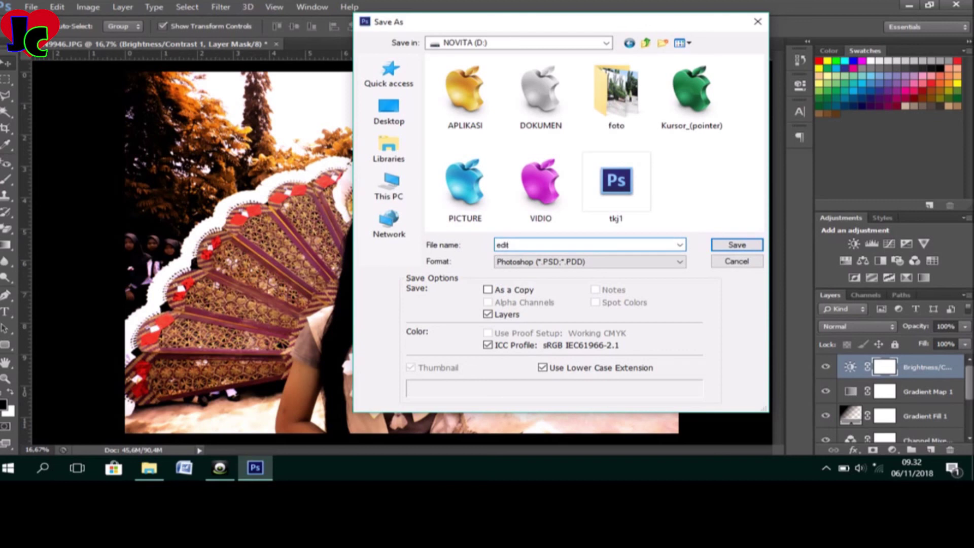
pyautogui.press('BackSpace')
pyautogui.press('BackSpace')
pyautogui.press('BackSpace')
pyautogui.write('EDIT FOTO')
pyautogui.press('Return')
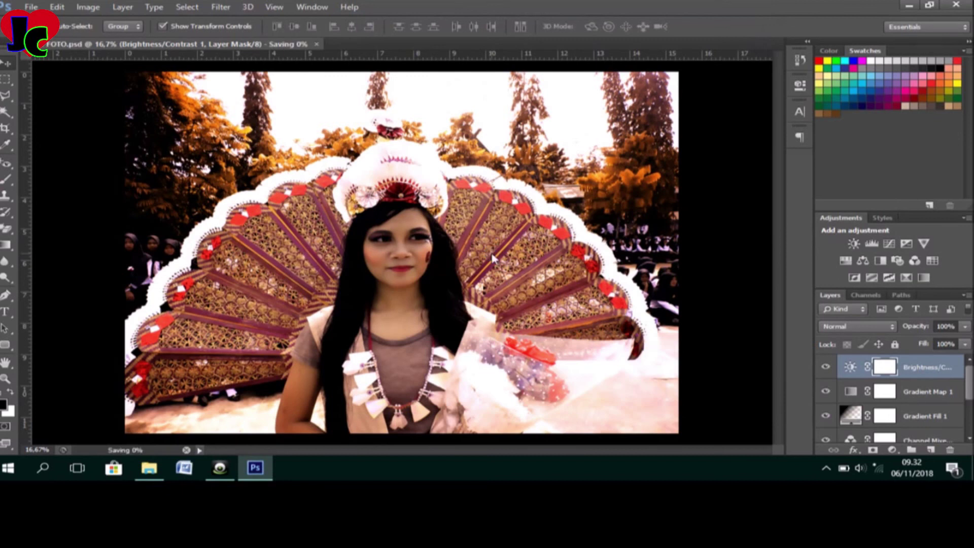